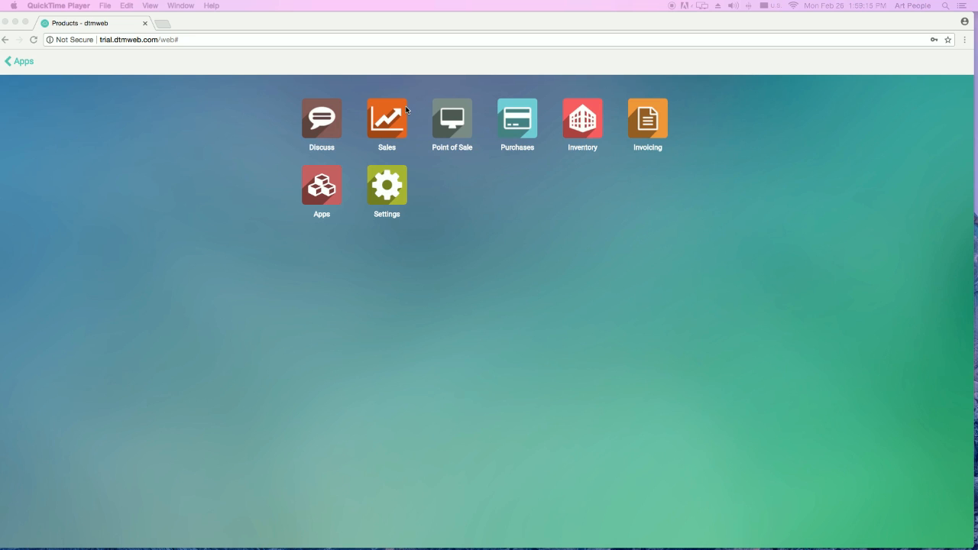
- Open the Products list in the Inventory app
{"action": "left_click", "coordinate": [588, 132]}
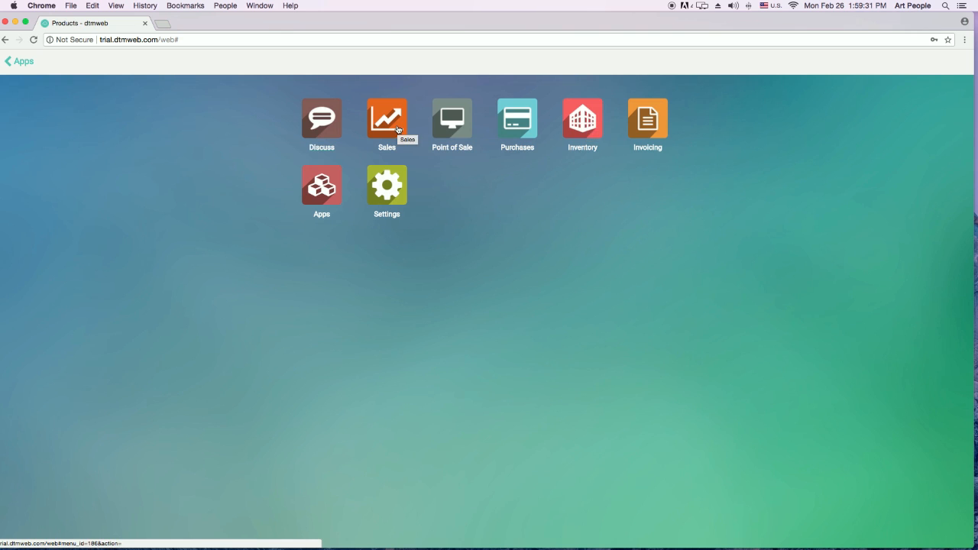
{"action": "left_click", "coordinate": [584, 123]}
{"action": "left_click", "coordinate": [179, 58]}
{"action": "left_click", "coordinate": [185, 80]}
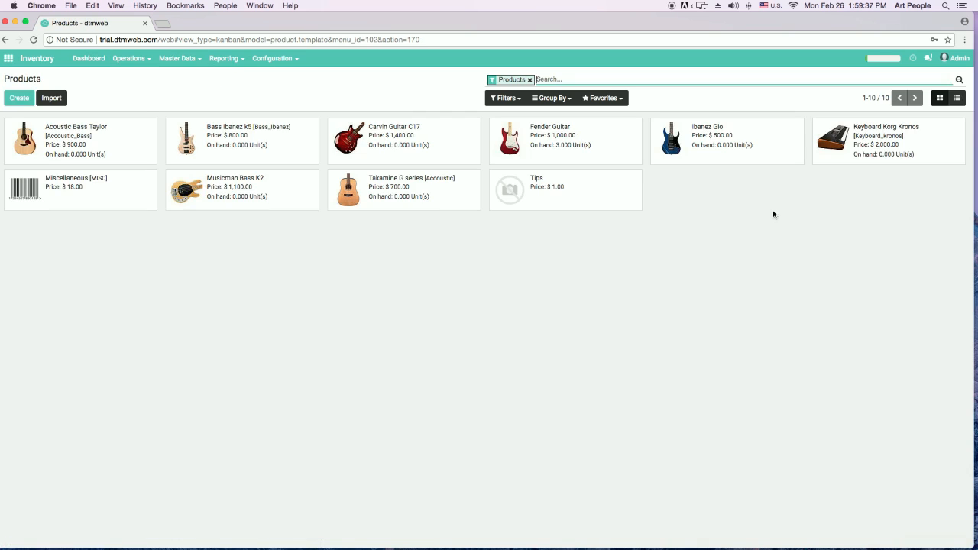
- Group the inventory products by Internal Category with a custom group
{"action": "left_click", "coordinate": [569, 100]}
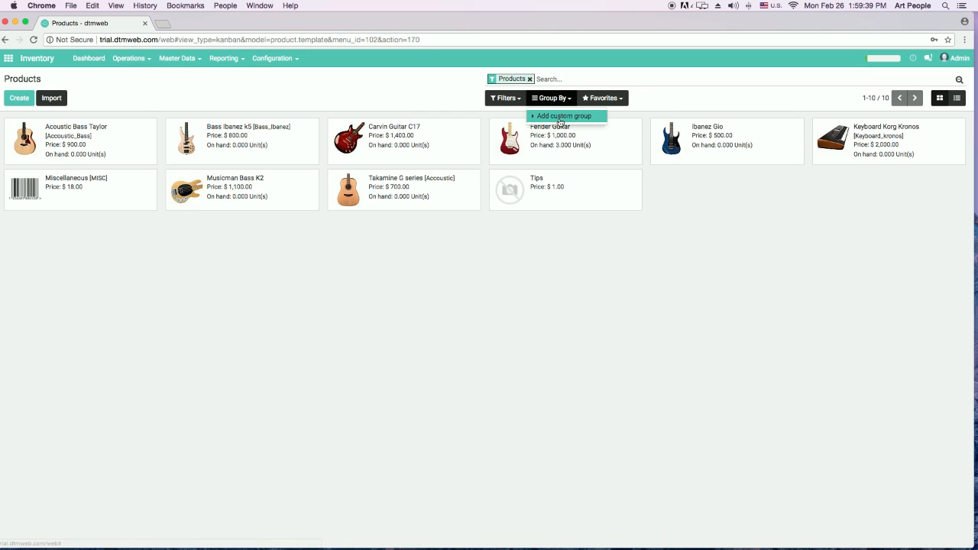
{"action": "left_click", "coordinate": [562, 116]}
{"action": "left_click", "coordinate": [560, 139]}
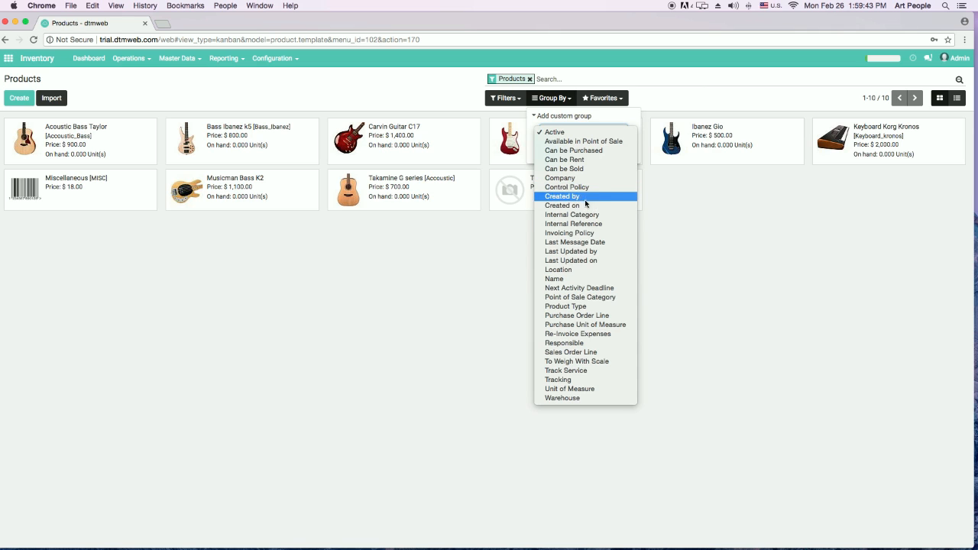
{"action": "key", "text": "Escape"}
{"action": "key", "text": "i"}
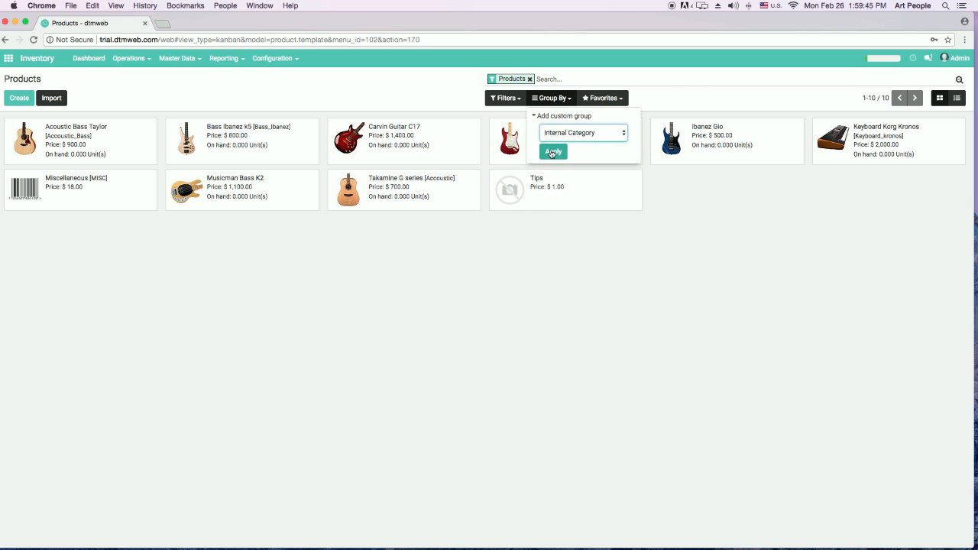
{"action": "left_click", "coordinate": [553, 152]}
{"action": "left_click", "coordinate": [640, 262]}
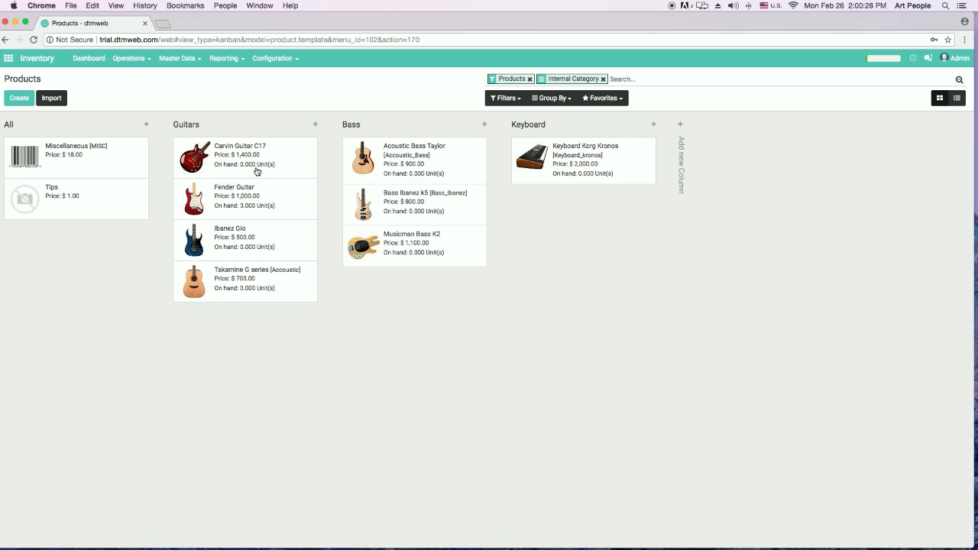
- Create a new quotation in the Sales app for the customer World Music
{"action": "left_click", "coordinate": [11, 60]}
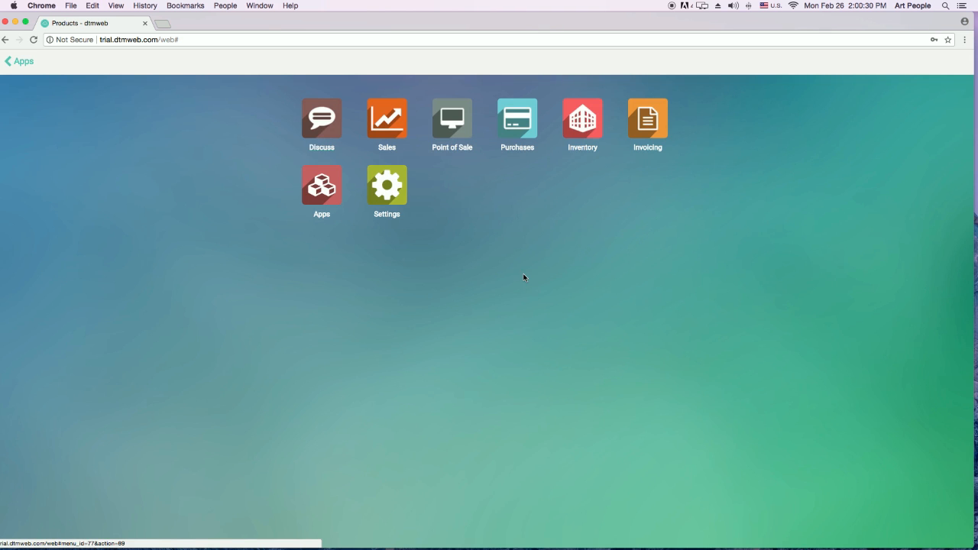
{"action": "left_click", "coordinate": [385, 118]}
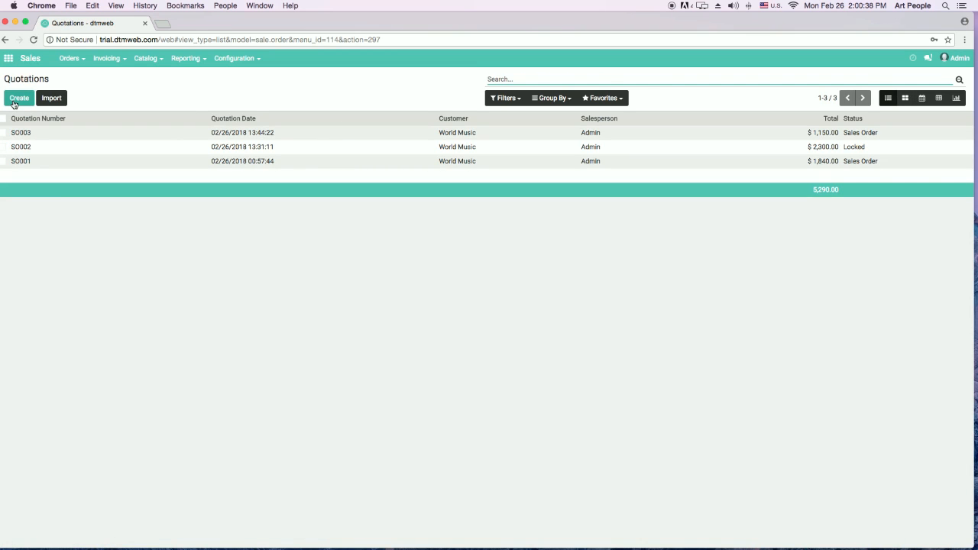
{"action": "left_click", "coordinate": [14, 103]}
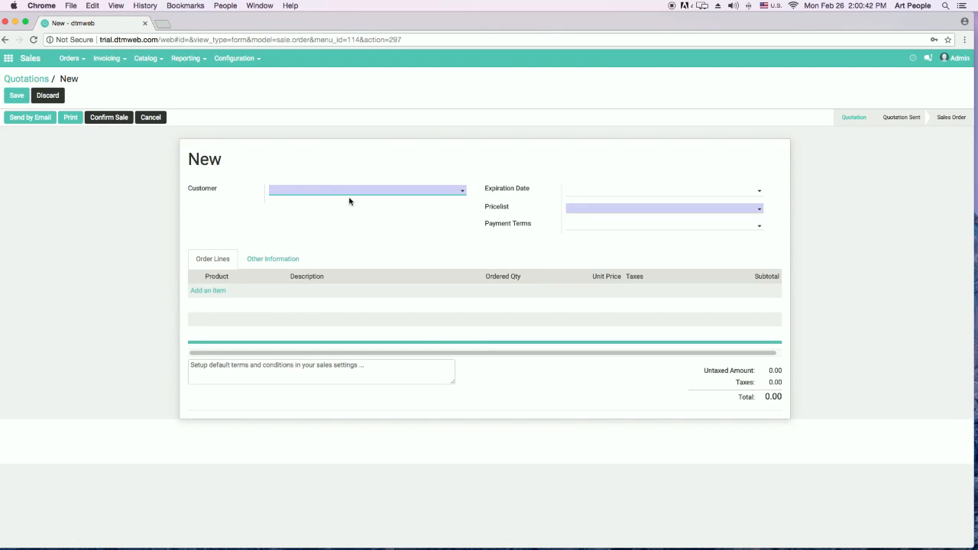
{"action": "left_click", "coordinate": [356, 194]}
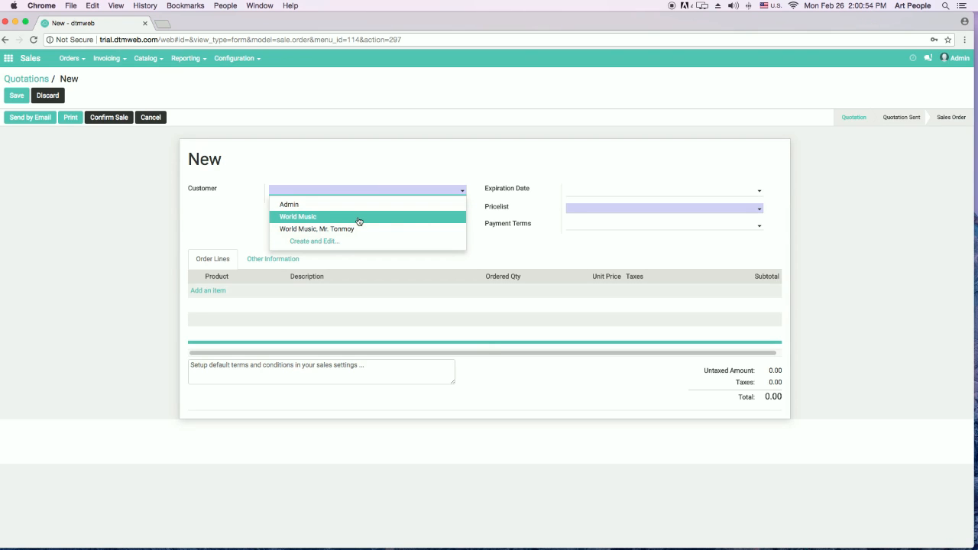
{"action": "left_click", "coordinate": [358, 218]}
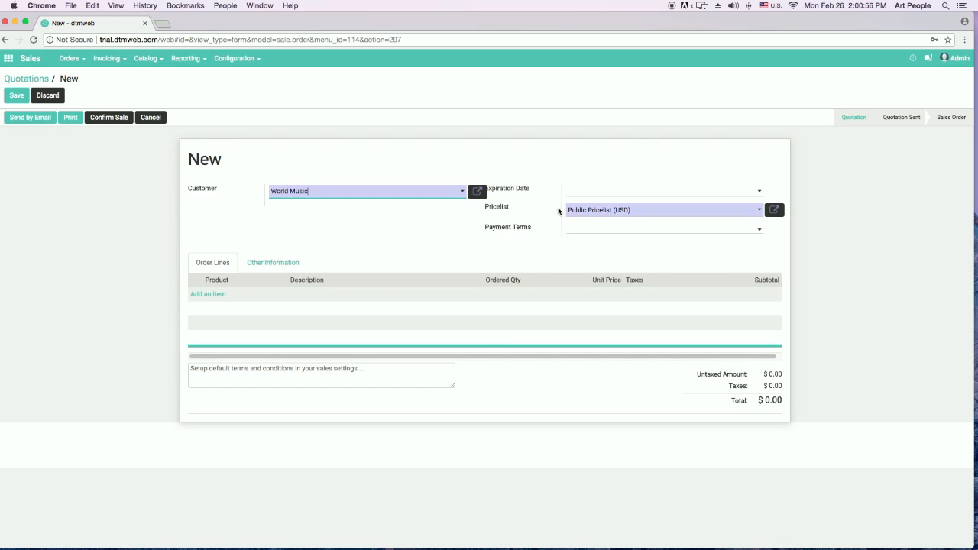
- Set the quotation's expiration date to 02/28/2018 and its payment terms to Immediate Payment
{"action": "left_click", "coordinate": [632, 192]}
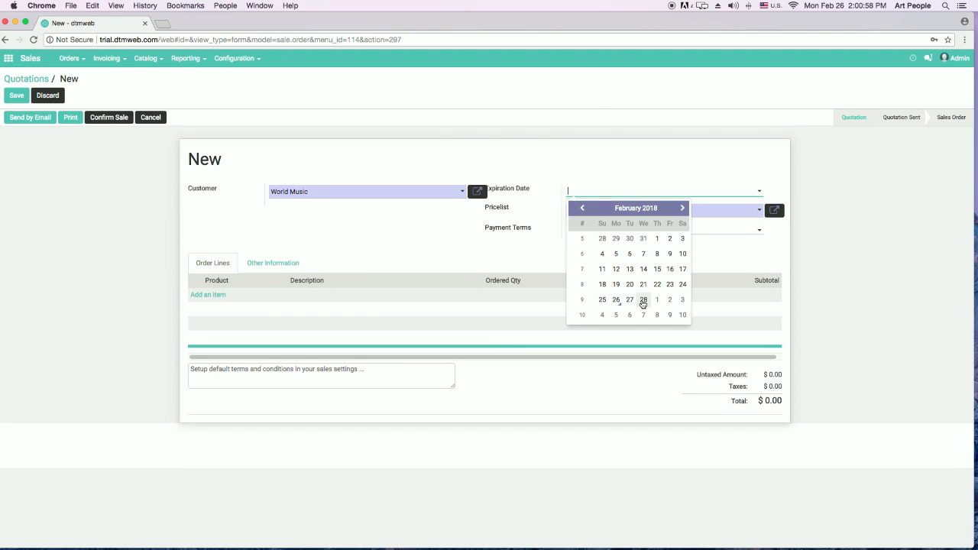
{"action": "left_click", "coordinate": [643, 300]}
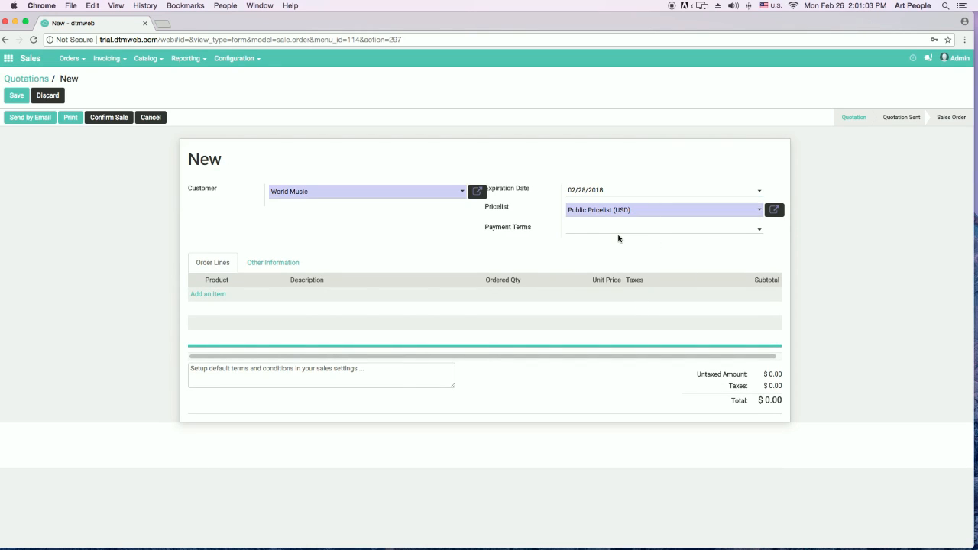
{"action": "left_click", "coordinate": [608, 230]}
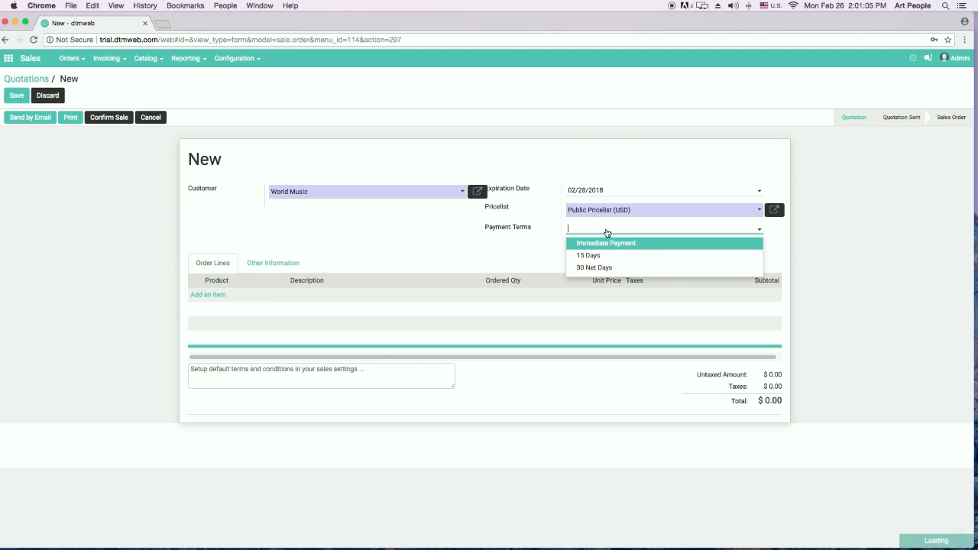
{"action": "left_click", "coordinate": [605, 245]}
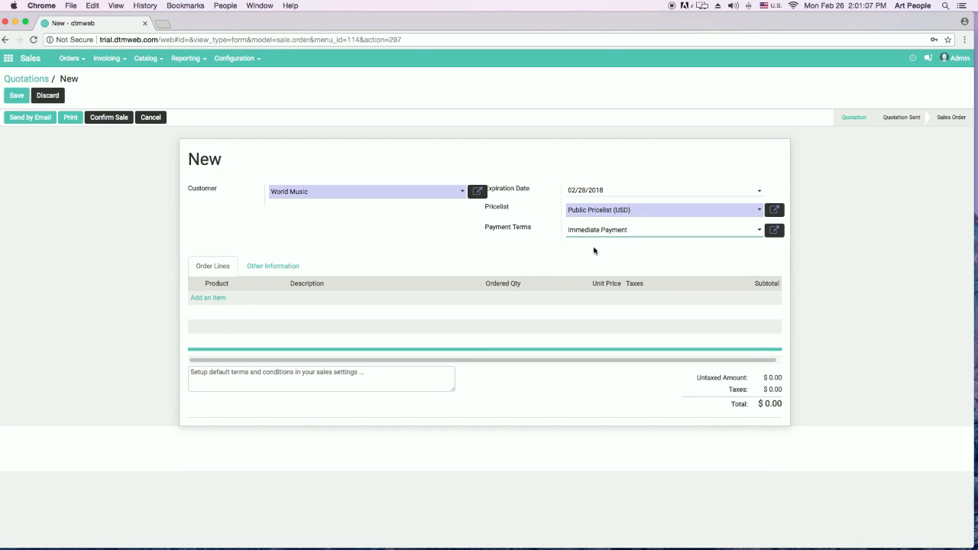
- Add an order line for the product Carvin Guitar C17 and dismiss the inventory notice
{"action": "left_click", "coordinate": [214, 299]}
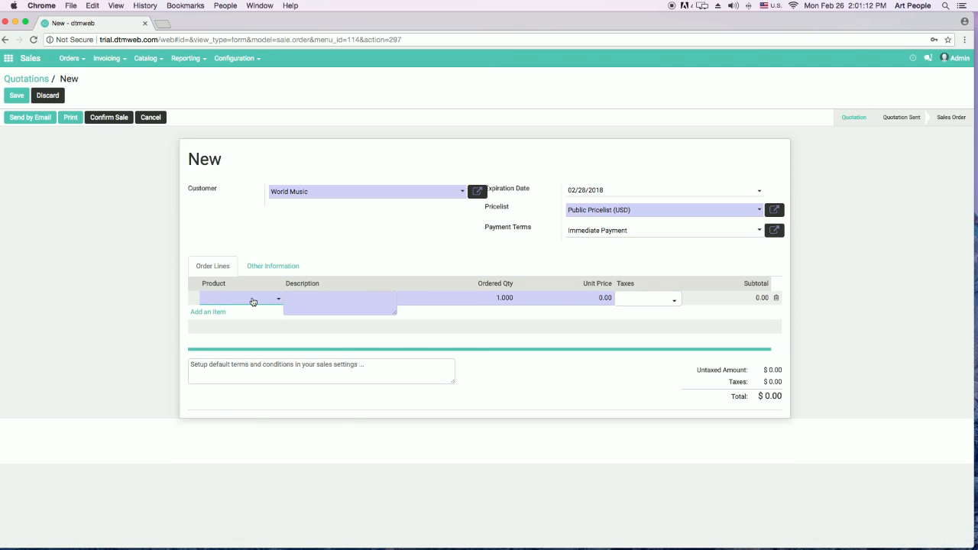
{"action": "left_click", "coordinate": [253, 299]}
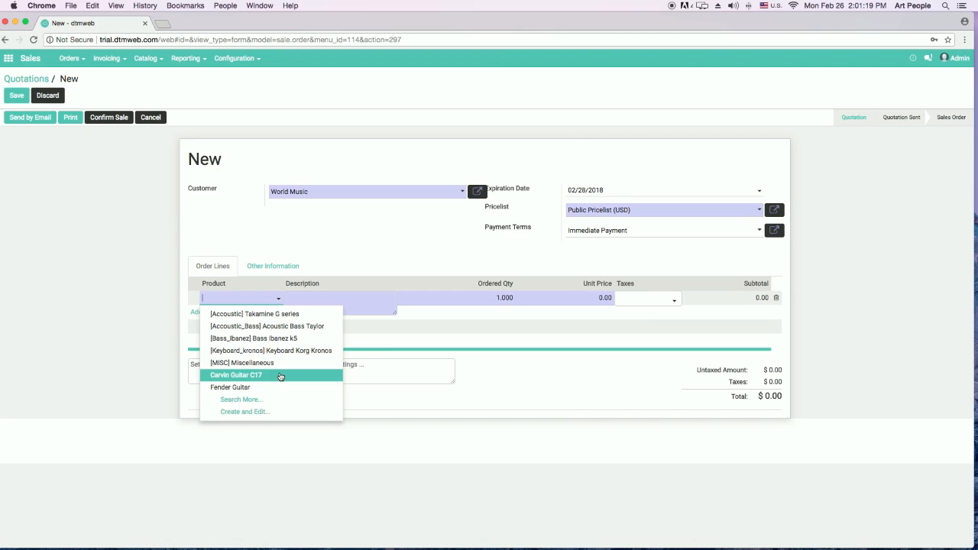
{"action": "left_click", "coordinate": [280, 376]}
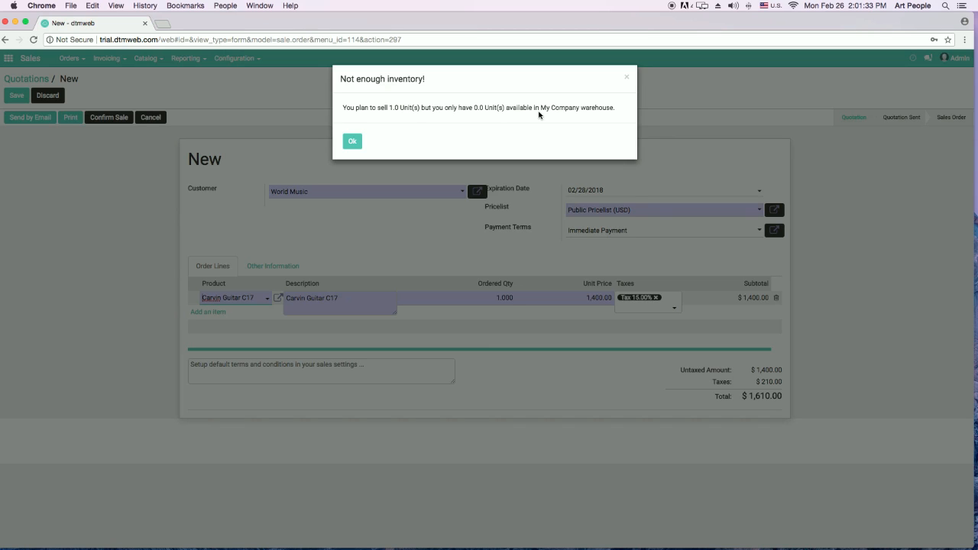
{"action": "left_click", "coordinate": [349, 143]}
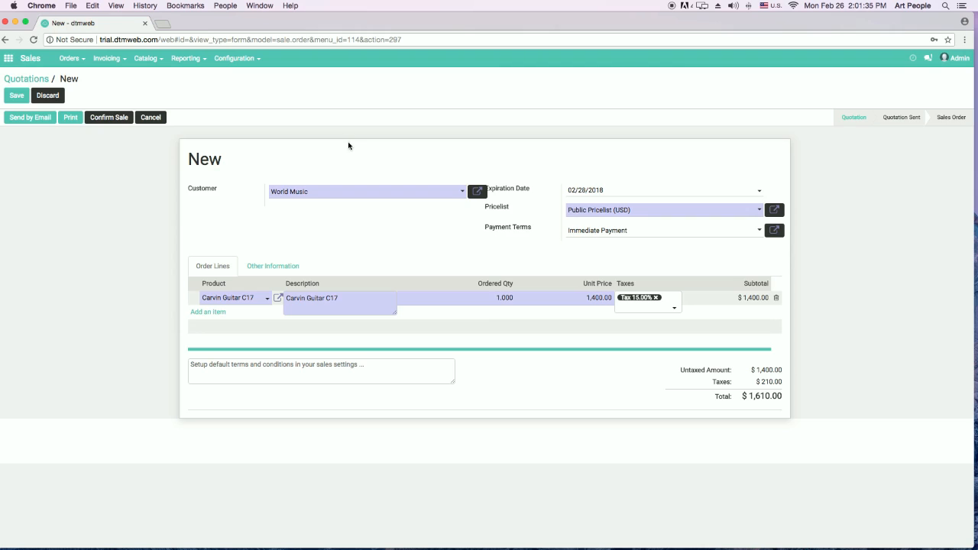
- Set the ordered quantity of Carvin Guitar C17 to 3, dismiss the inventory notice and confirm the sale
{"action": "left_click", "coordinate": [495, 298]}
{"action": "key", "text": "shift+Right"}
{"action": "type", "text": "3"}
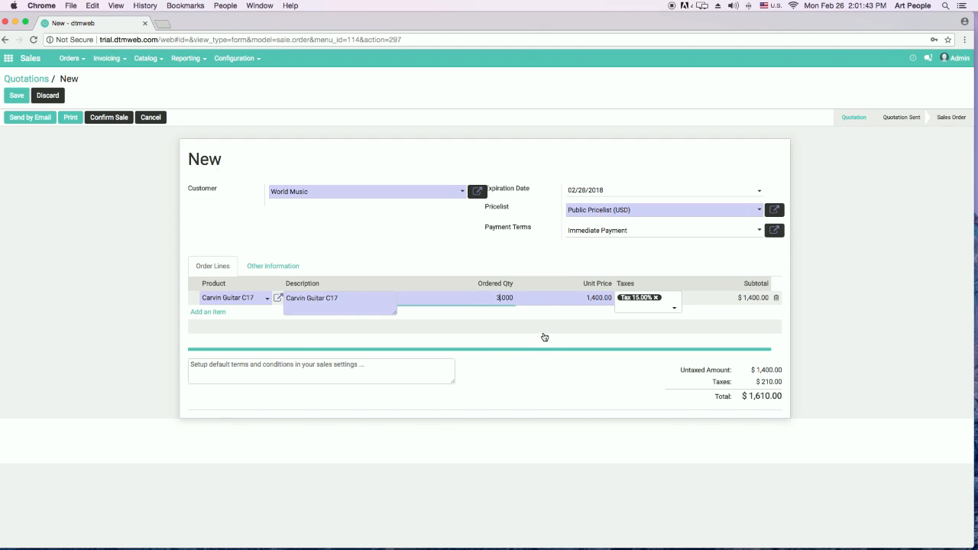
{"action": "left_click", "coordinate": [864, 323]}
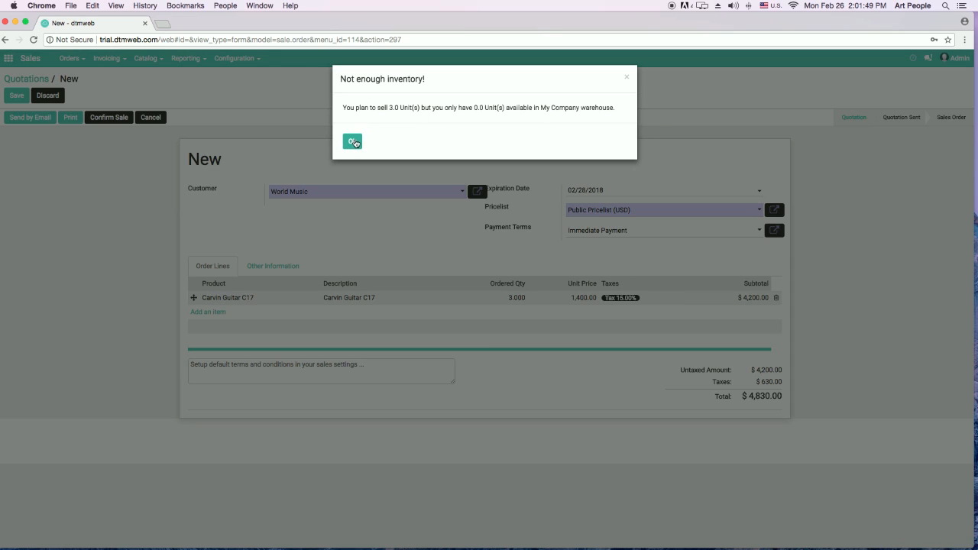
{"action": "left_click", "coordinate": [352, 142]}
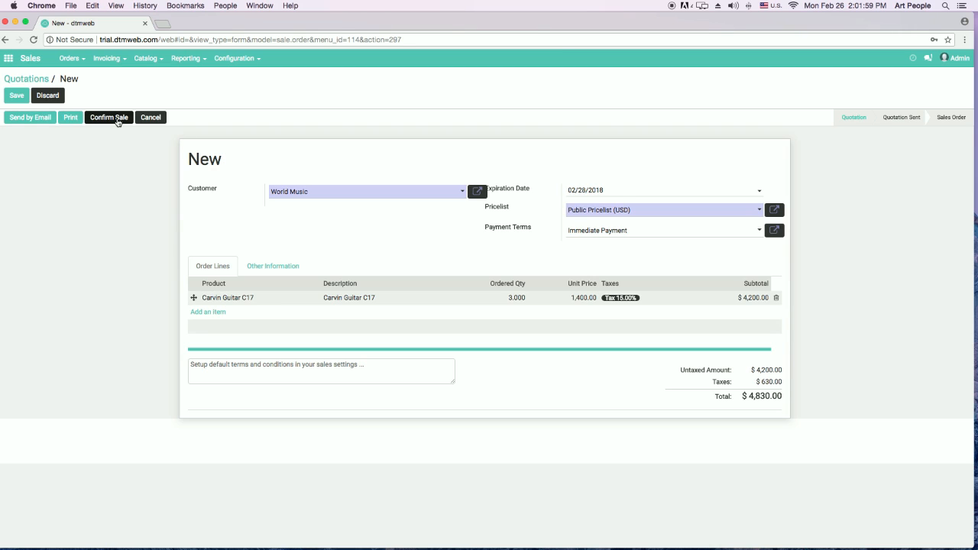
{"action": "left_click", "coordinate": [110, 117]}
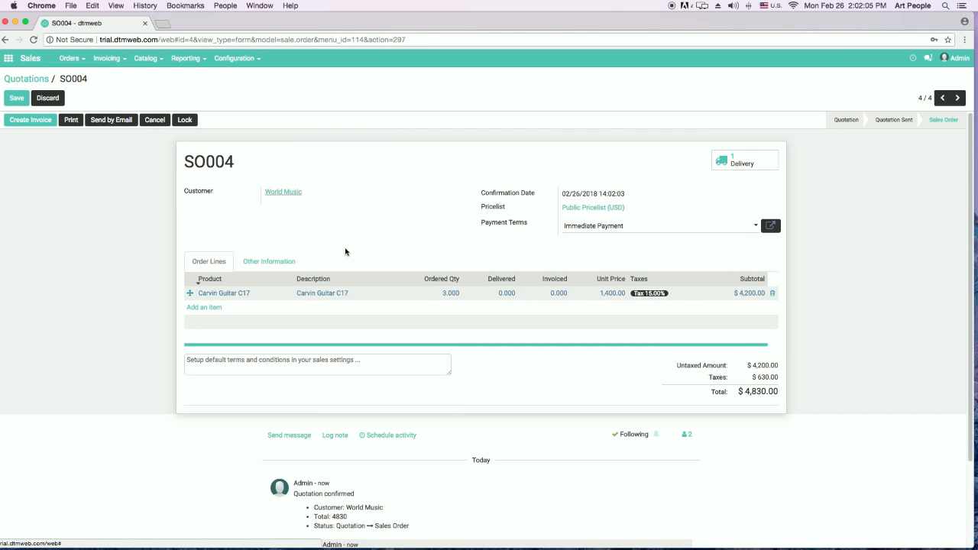
- View the waiting World Music delivery order from the Inventory dashboard
{"action": "left_click", "coordinate": [8, 59]}
{"action": "left_click", "coordinate": [586, 124]}
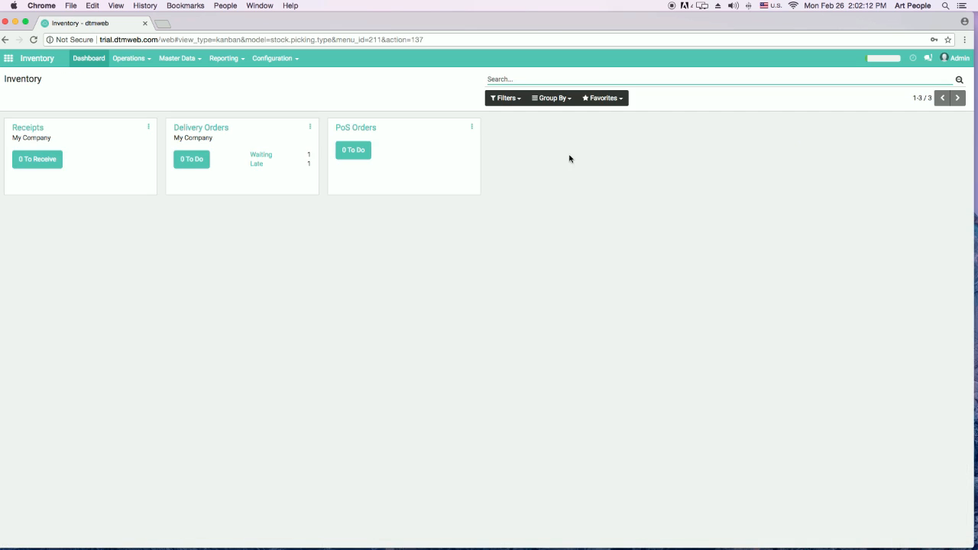
{"action": "left_click", "coordinate": [263, 156]}
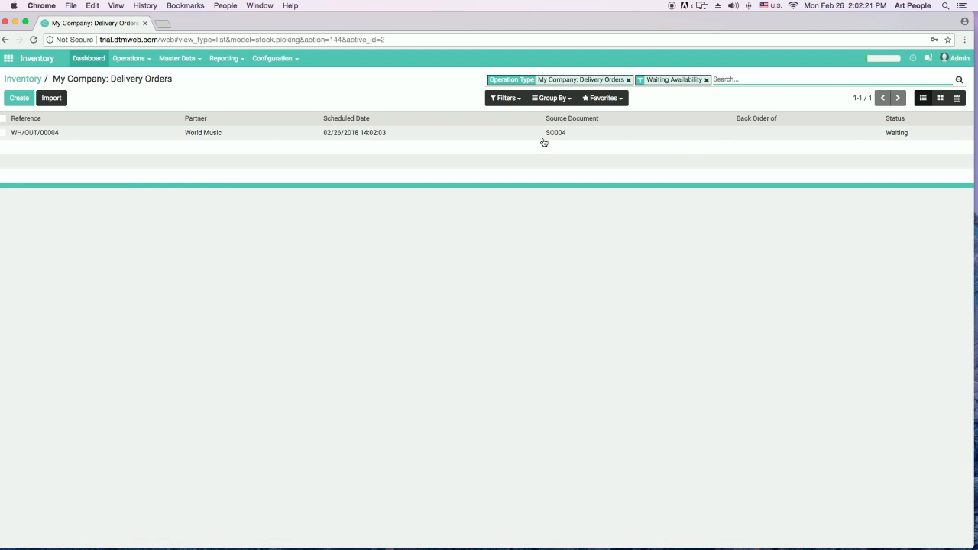
{"action": "left_click", "coordinate": [567, 138]}
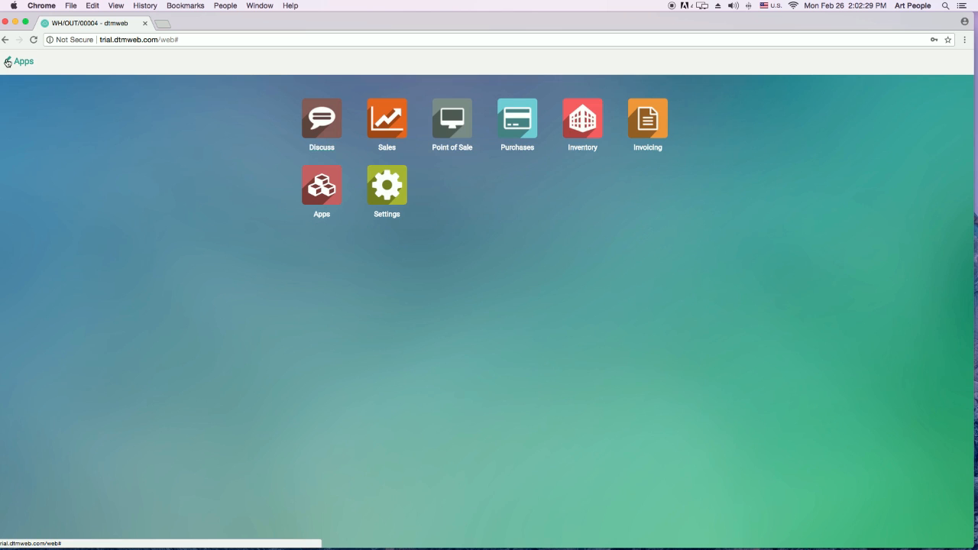
- Reopen the newest World Music sales order in the Sales app
{"action": "left_click", "coordinate": [7, 54]}
{"action": "left_click", "coordinate": [392, 122]}
{"action": "left_click", "coordinate": [77, 133]}
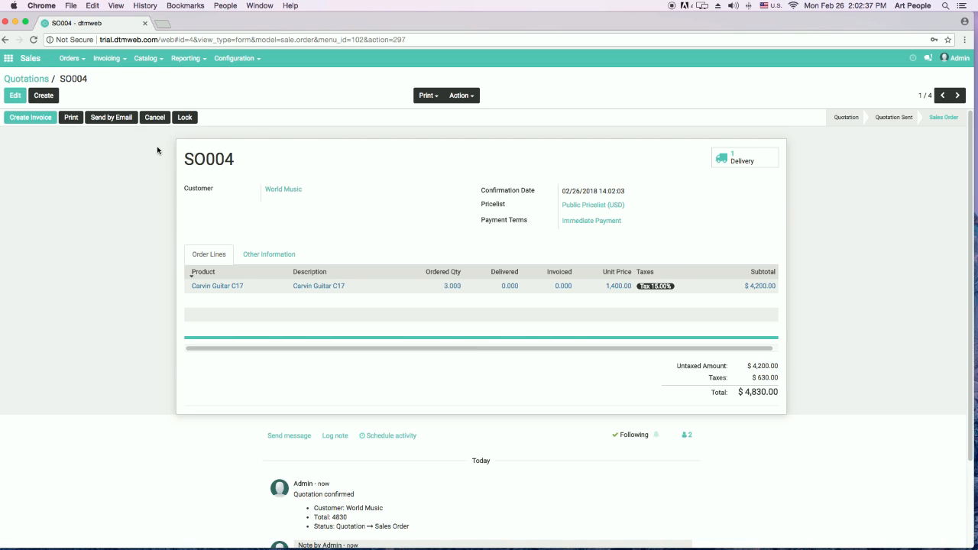
- Create a percentage down payment invoice of 50% for the sales order and open that invoice
{"action": "left_click", "coordinate": [38, 121]}
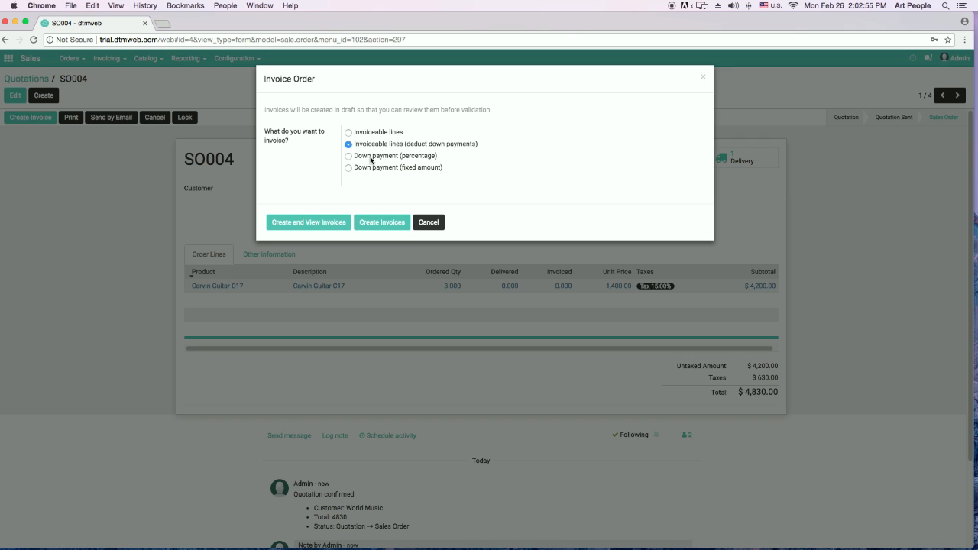
{"action": "left_click", "coordinate": [405, 160]}
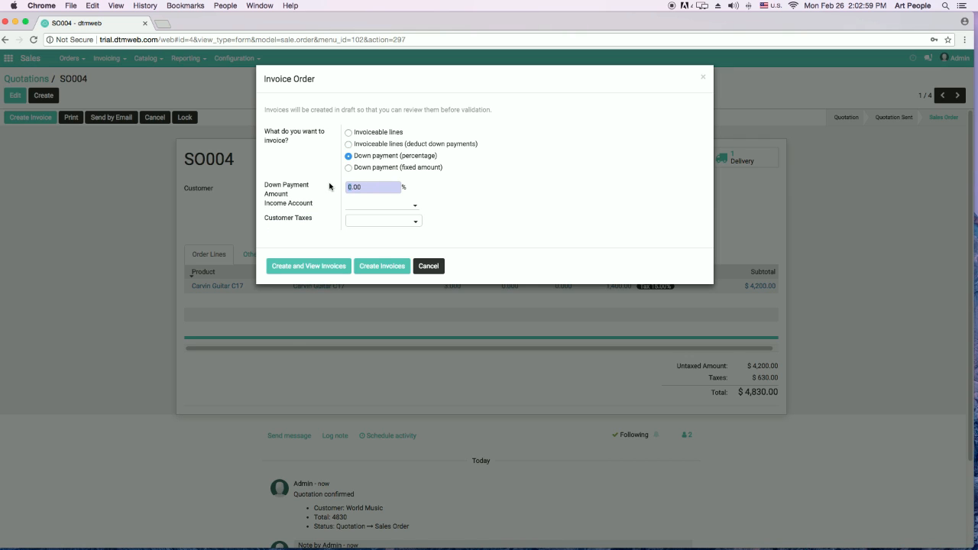
{"action": "type", "text": "50"}
{"action": "left_click", "coordinate": [389, 272]}
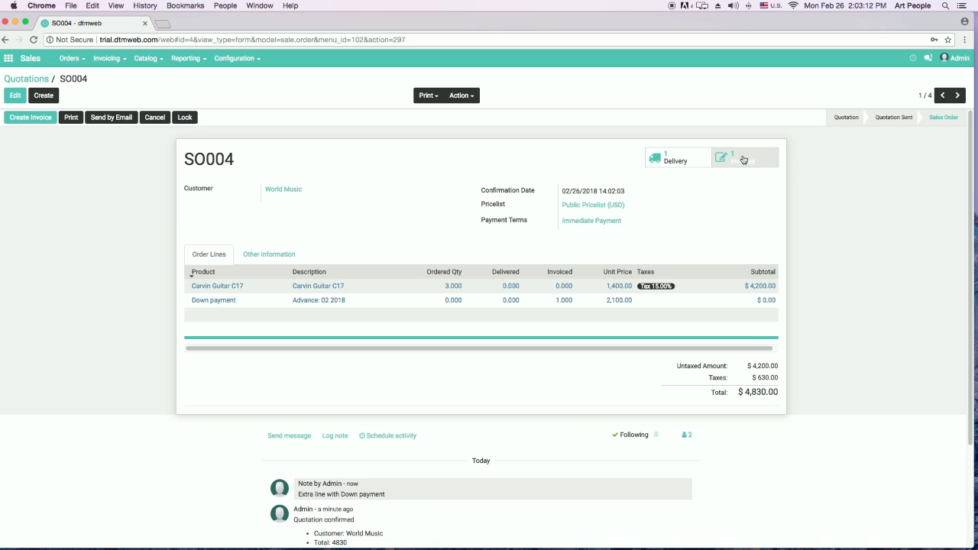
{"action": "left_click", "coordinate": [743, 158]}
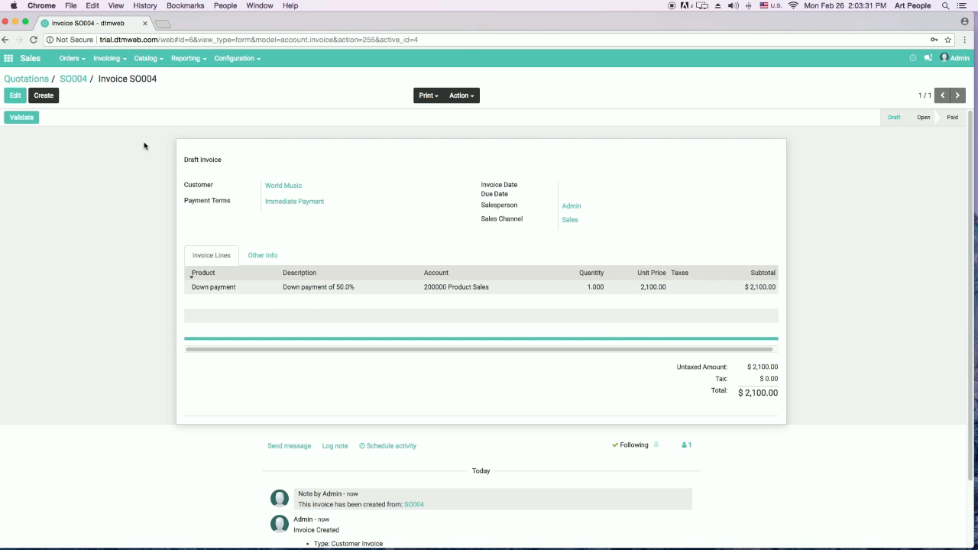
- Open the draft World Music invoice from the customer invoices in the Invoicing app
{"action": "left_click", "coordinate": [8, 58]}
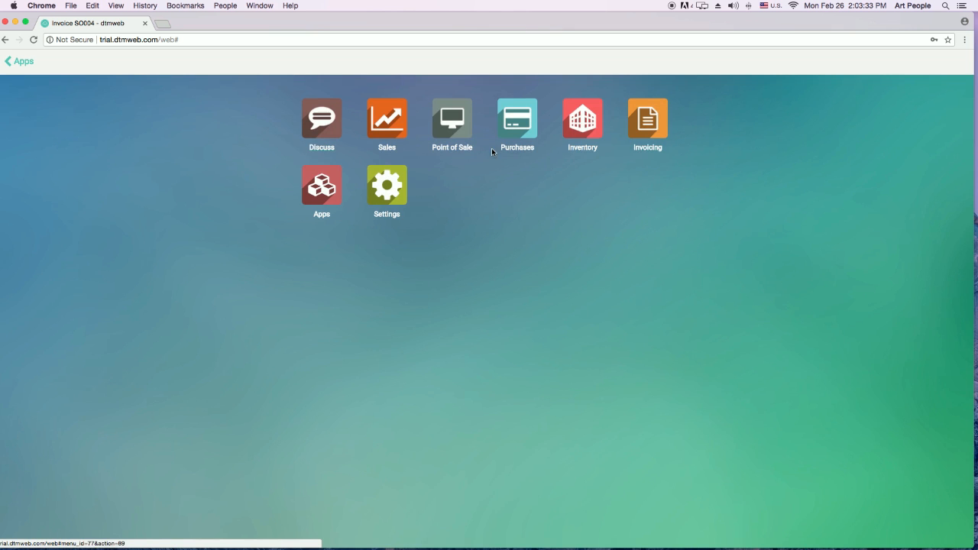
{"action": "left_click", "coordinate": [654, 124]}
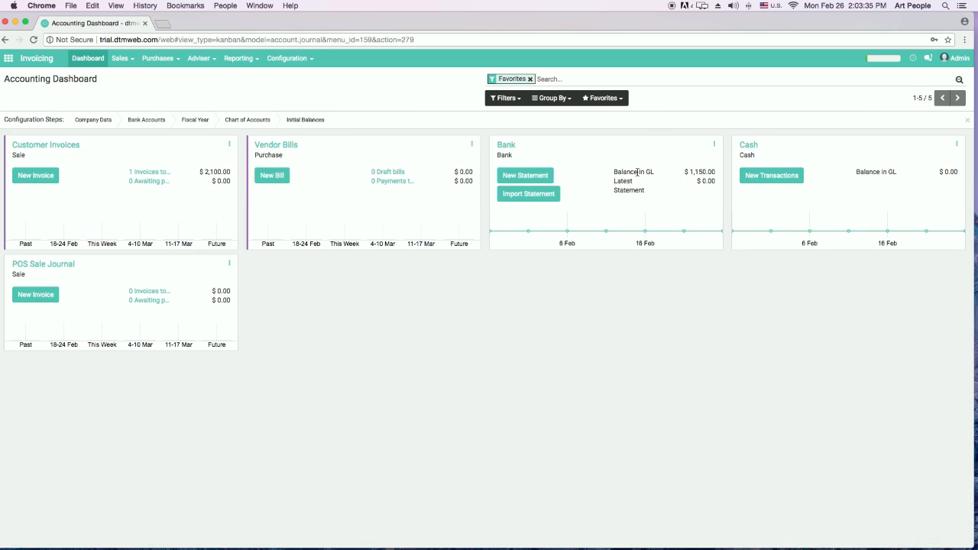
{"action": "left_click", "coordinate": [124, 58]}
{"action": "left_click", "coordinate": [131, 89]}
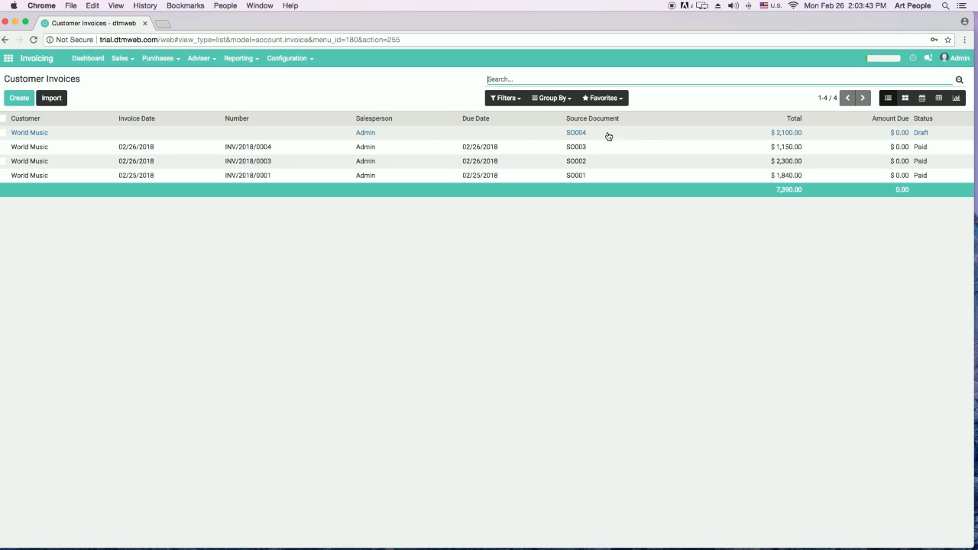
{"action": "left_click", "coordinate": [440, 136]}
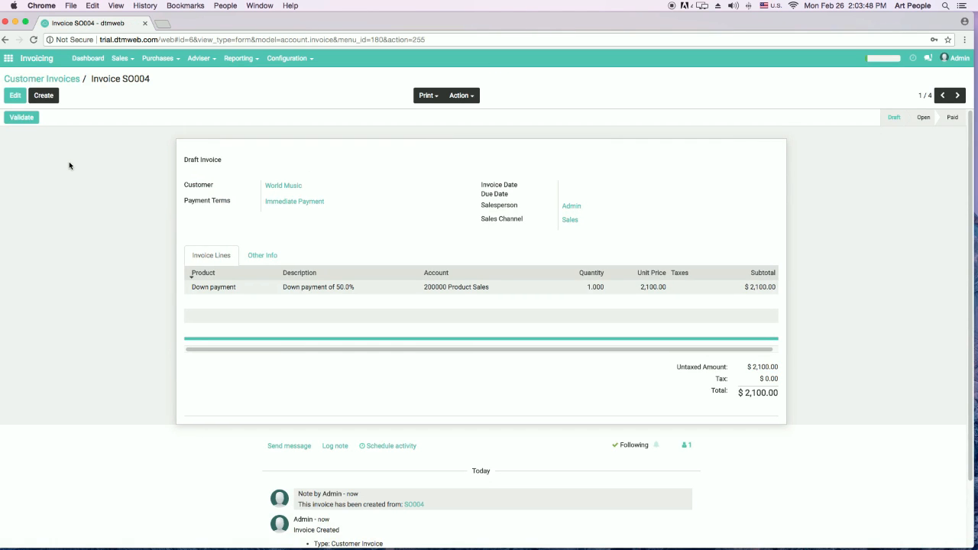
- Validate the World Music down payment invoice and register its full $2,100.00 payment in the Bank (USD) journal
{"action": "left_click", "coordinate": [18, 118]}
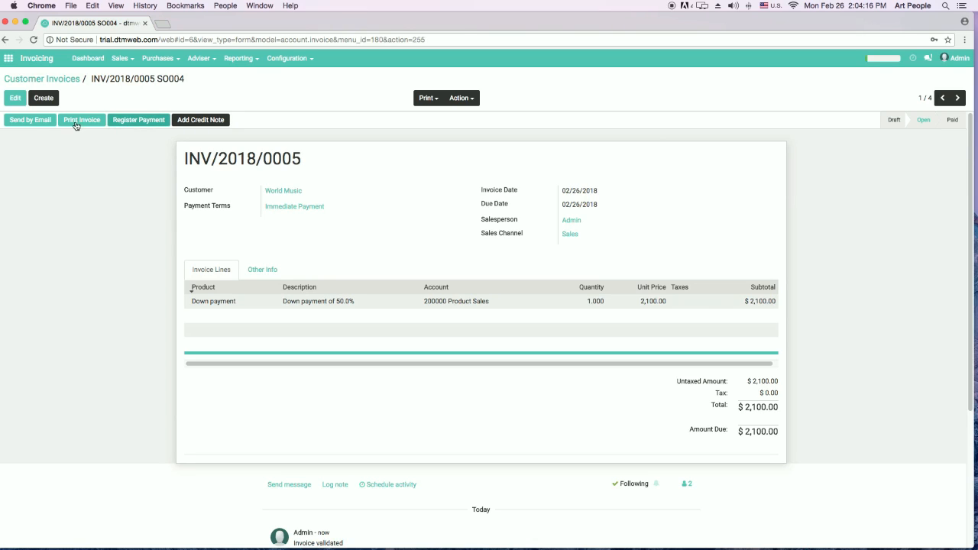
{"action": "left_click", "coordinate": [30, 121]}
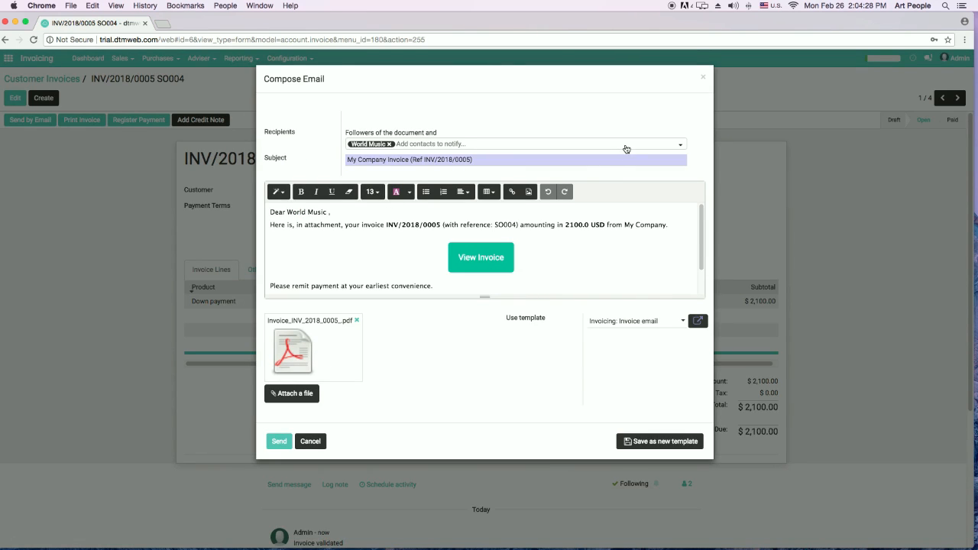
{"action": "left_click", "coordinate": [702, 77]}
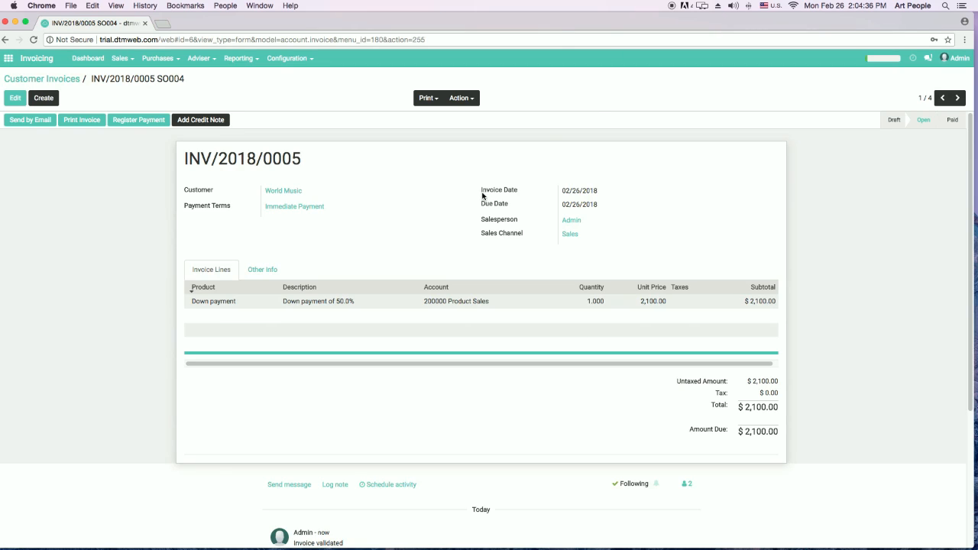
{"action": "left_click", "coordinate": [147, 122]}
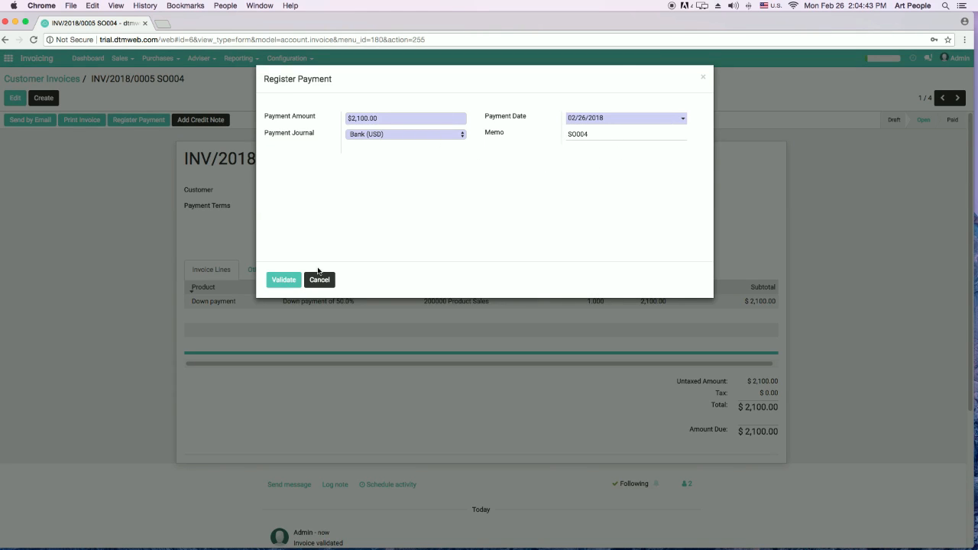
{"action": "left_click", "coordinate": [272, 280]}
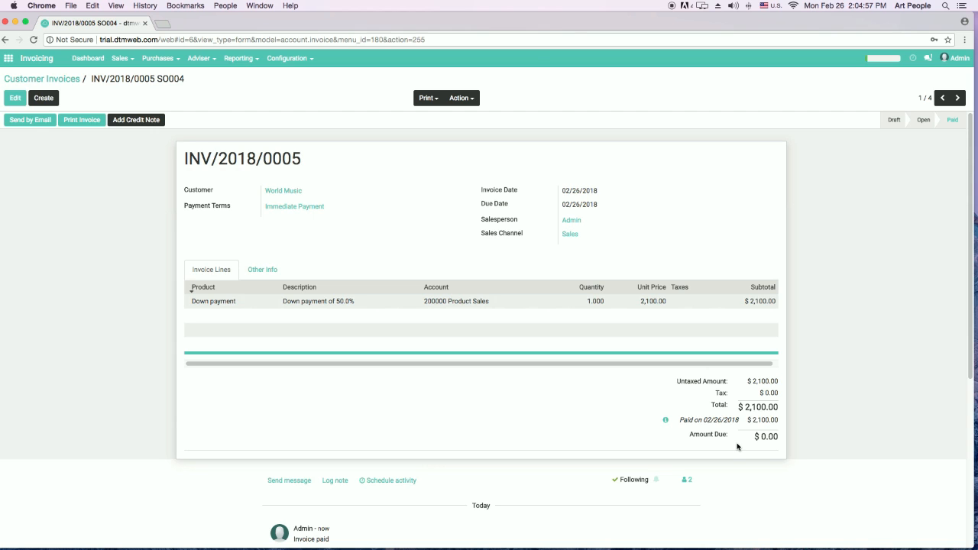
- Create a request for quotation in the Purchases app for vendor Fender USA with vendor reference US_Carvin
{"action": "left_click", "coordinate": [9, 59]}
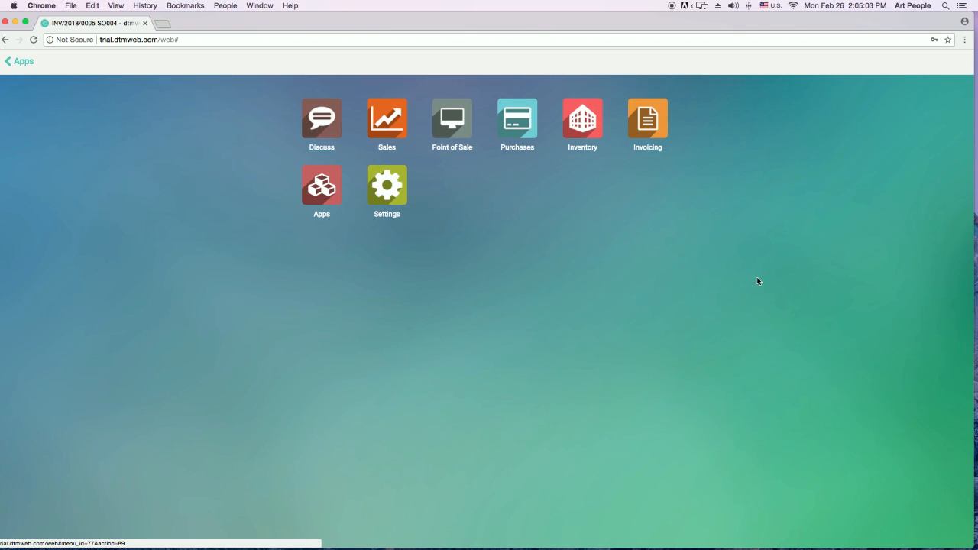
{"action": "left_click", "coordinate": [519, 126]}
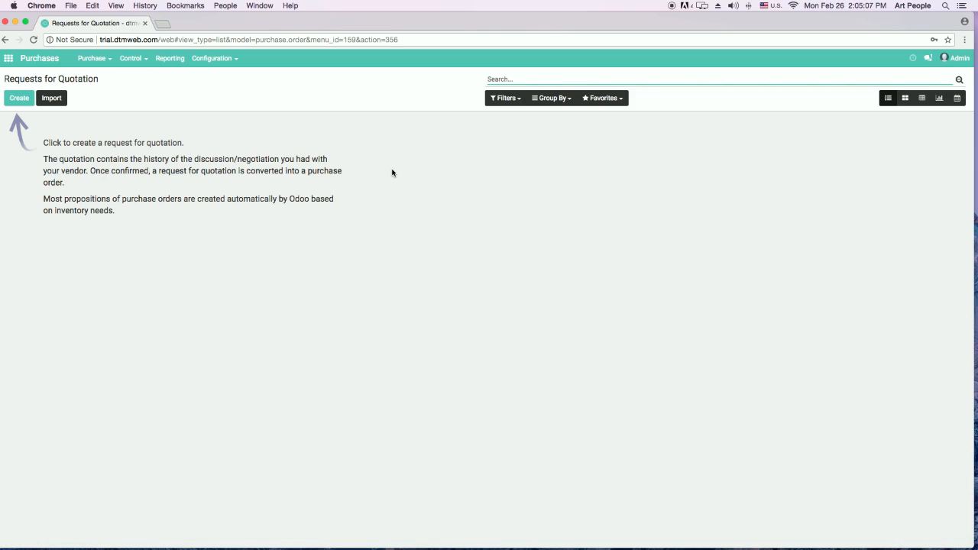
{"action": "left_click", "coordinate": [20, 100]}
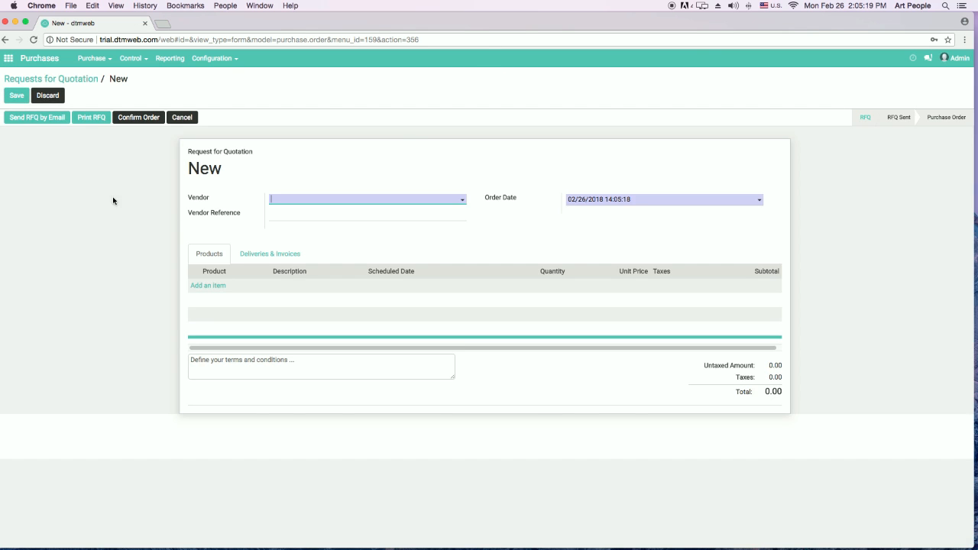
{"action": "left_click", "coordinate": [398, 204]}
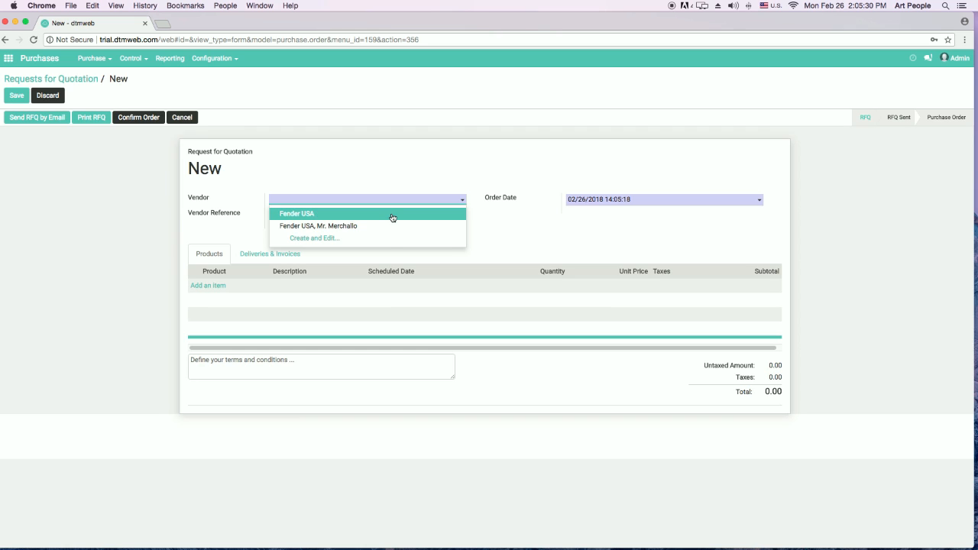
{"action": "left_click", "coordinate": [392, 216]}
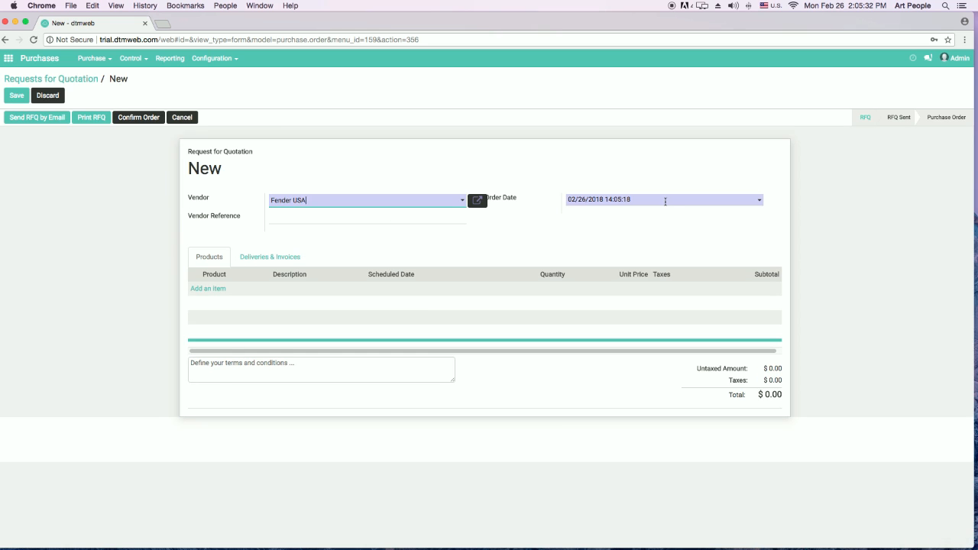
{"action": "left_click", "coordinate": [396, 218]}
{"action": "type", "text": "U"}
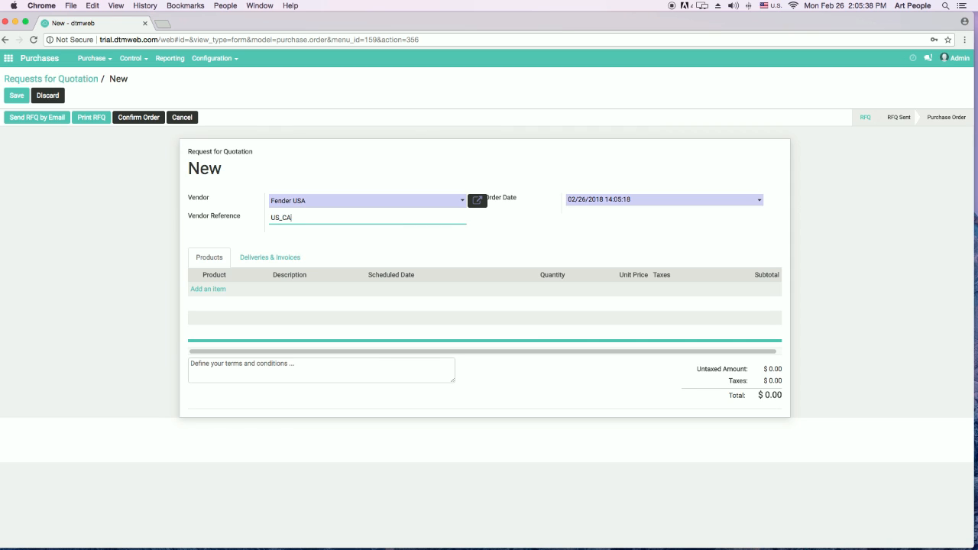
{"action": "type", "text": "S_Carvin"}
- Add Carvin Guitar C17 to the request with quantity 5 and unit price 600, and confirm the order
{"action": "left_click", "coordinate": [212, 290]}
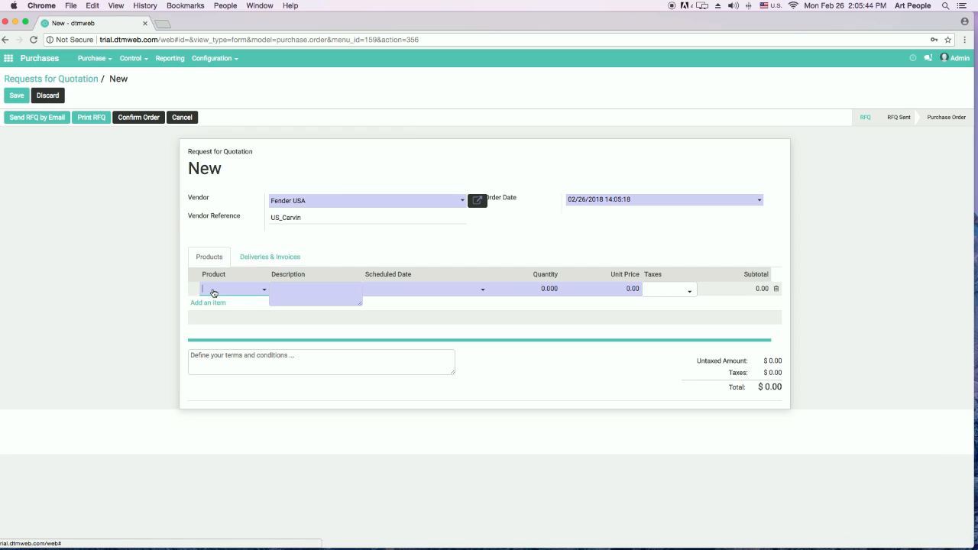
{"action": "left_click", "coordinate": [229, 293]}
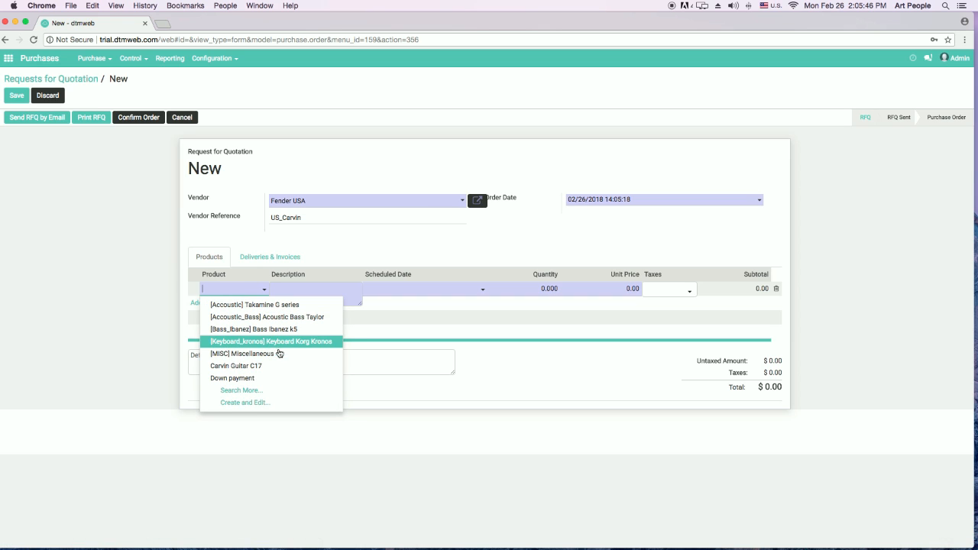
{"action": "left_click", "coordinate": [275, 366]}
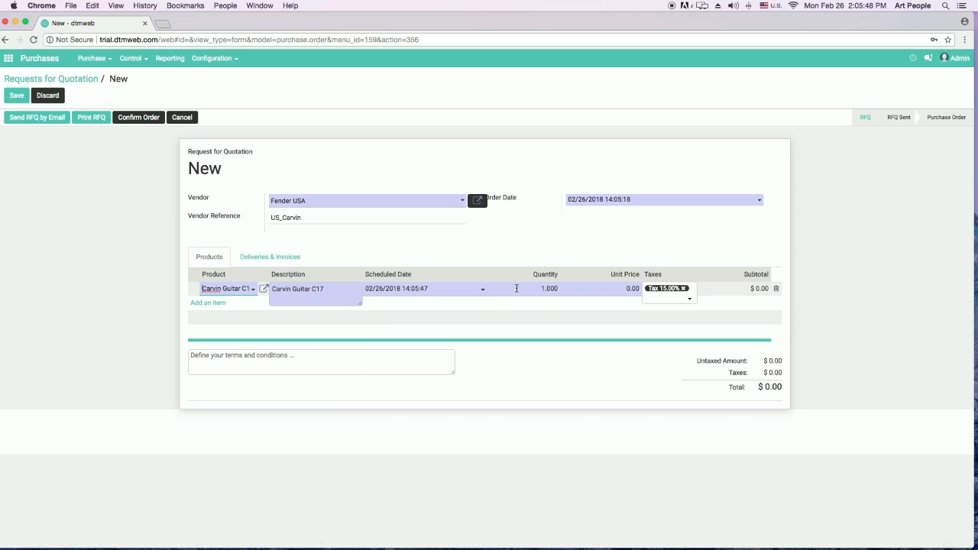
{"action": "left_click", "coordinate": [542, 289]}
{"action": "type", "text": "5"}
{"action": "left_click", "coordinate": [628, 288]}
{"action": "type", "text": "60"}
{"action": "left_click", "coordinate": [628, 422]}
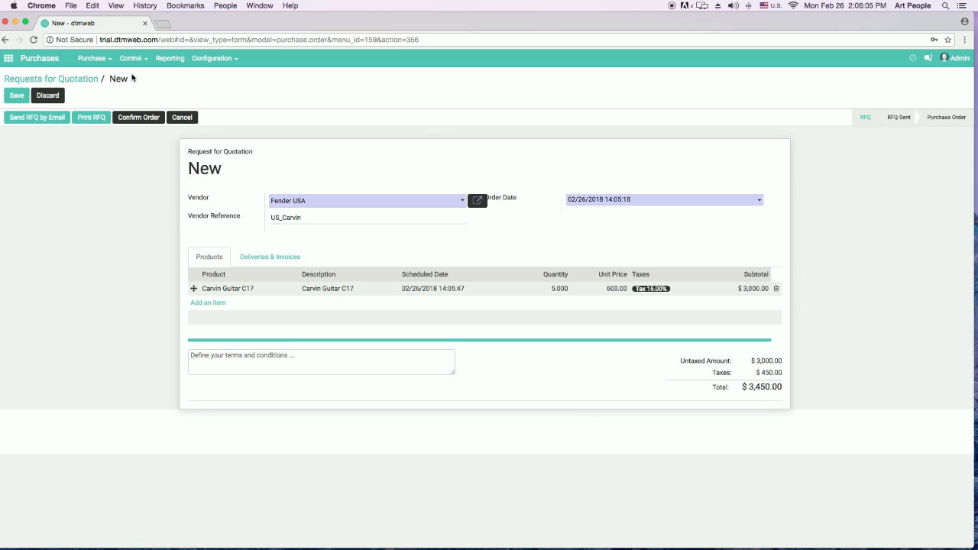
{"action": "left_click", "coordinate": [134, 119]}
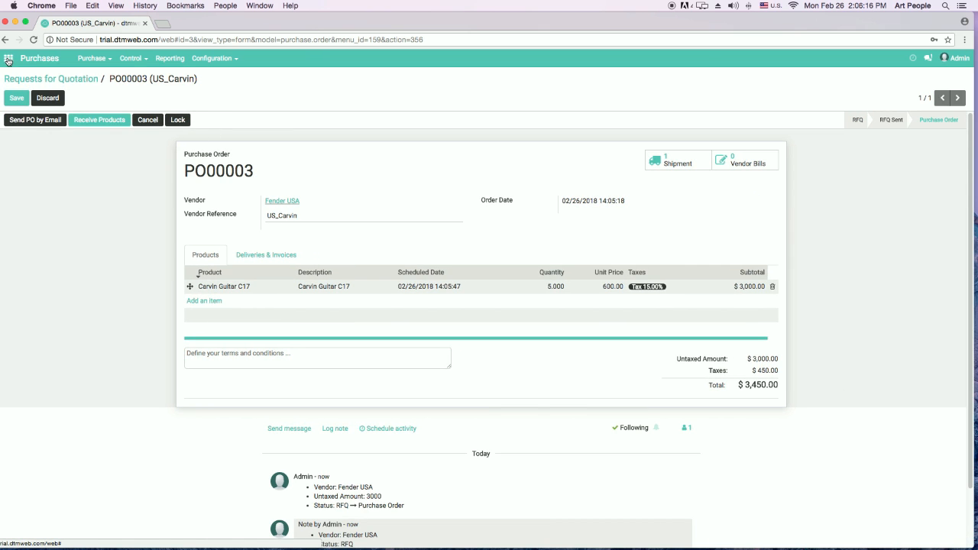
- Check the pending receipts on the Inventory dashboard
{"action": "left_click", "coordinate": [8, 60]}
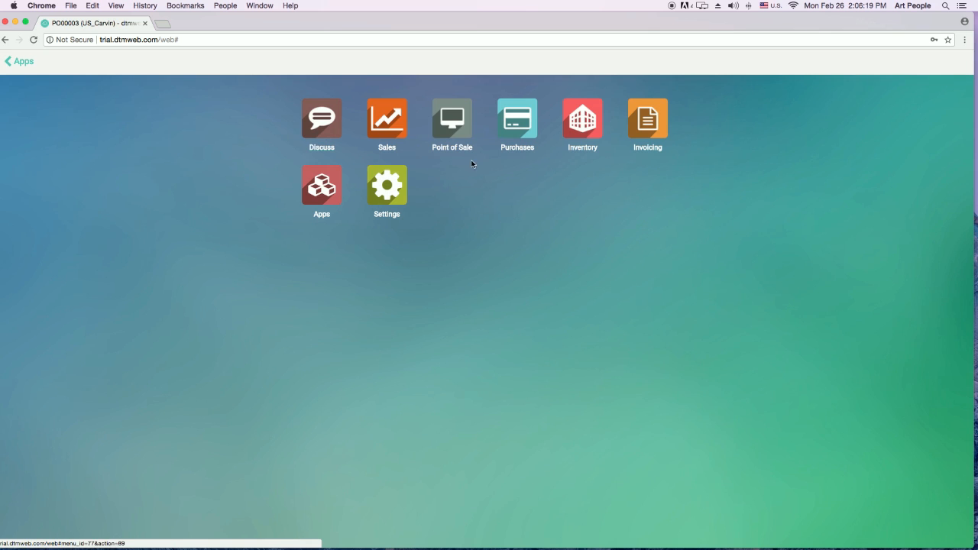
{"action": "left_click", "coordinate": [579, 123]}
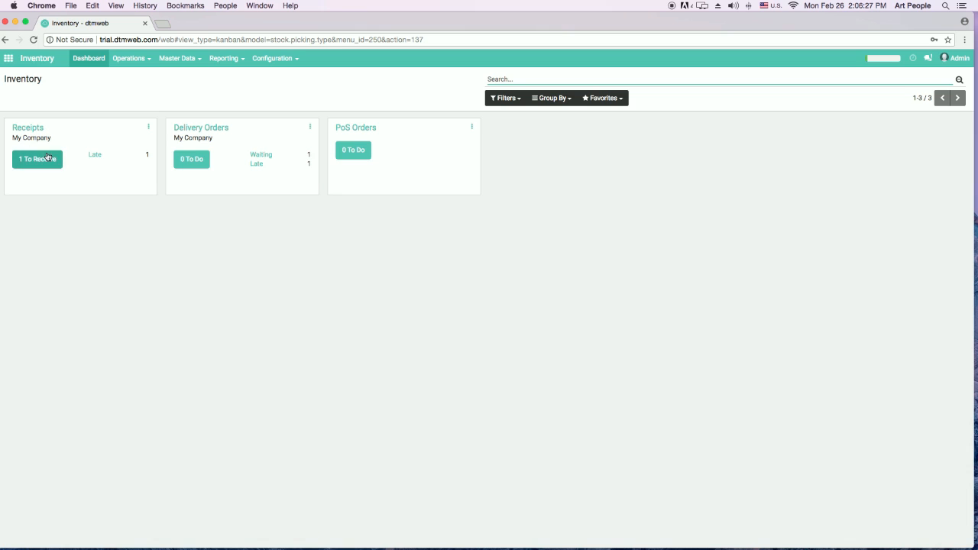
{"action": "left_click", "coordinate": [8, 59]}
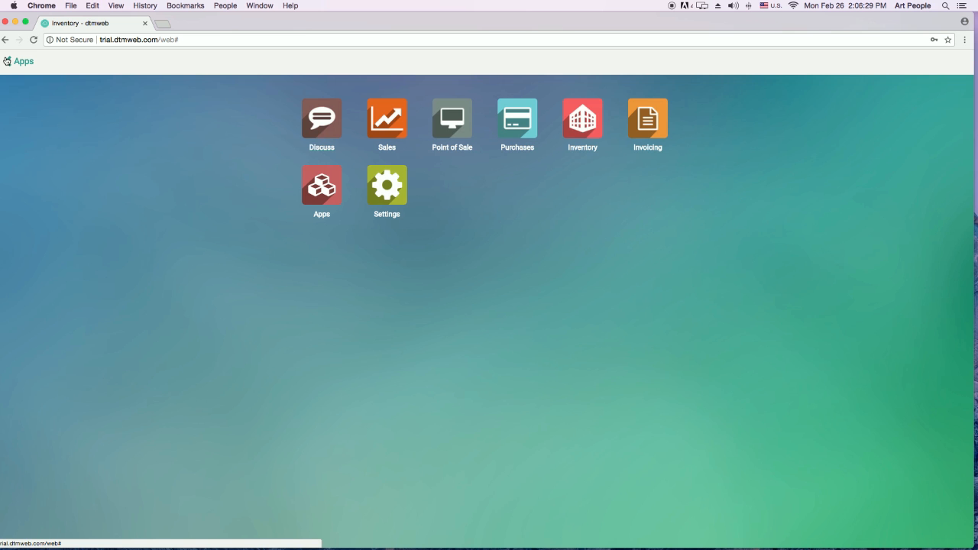
{"action": "left_click", "coordinate": [589, 131]}
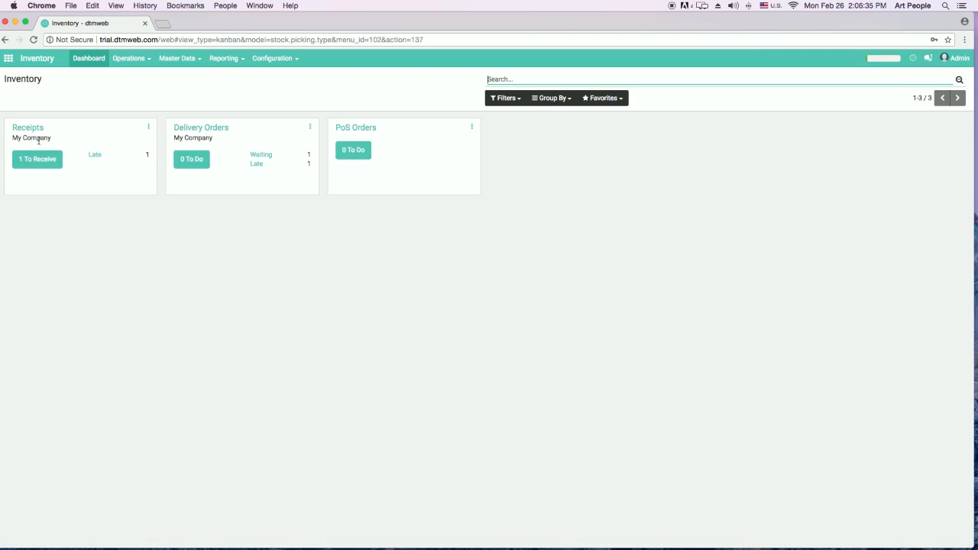
- Open the newest Fender USA purchase order from the purchase orders in the Purchases app
{"action": "left_click", "coordinate": [6, 61]}
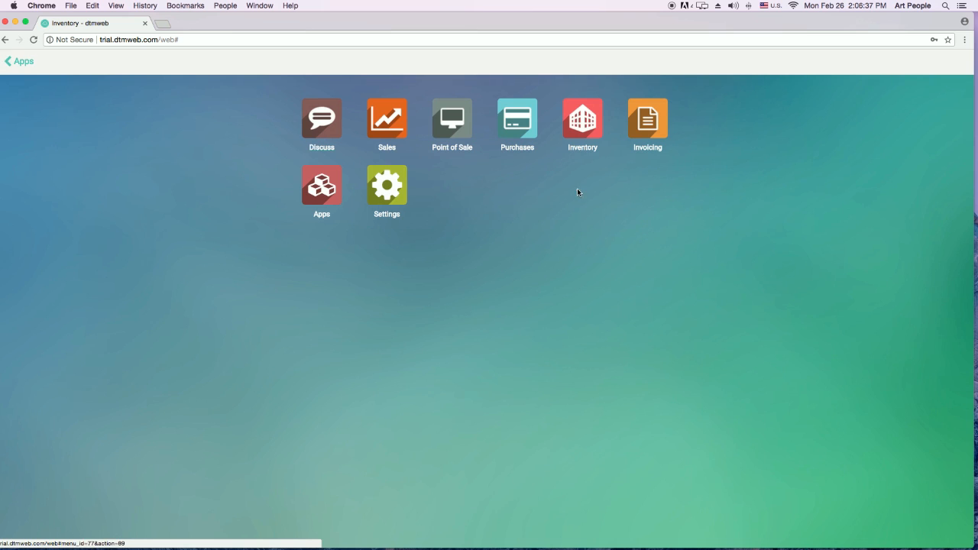
{"action": "left_click", "coordinate": [537, 133]}
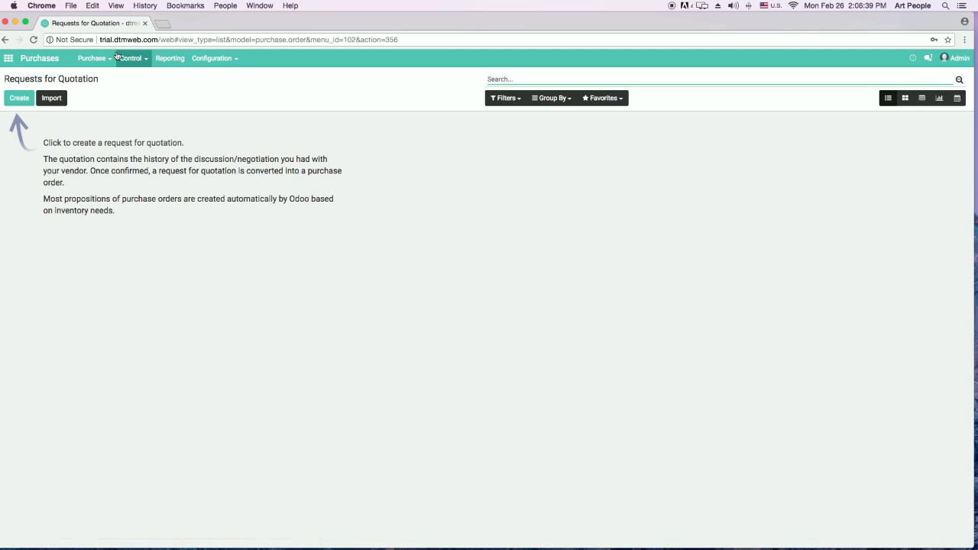
{"action": "left_click", "coordinate": [97, 59]}
{"action": "left_click", "coordinate": [102, 91]}
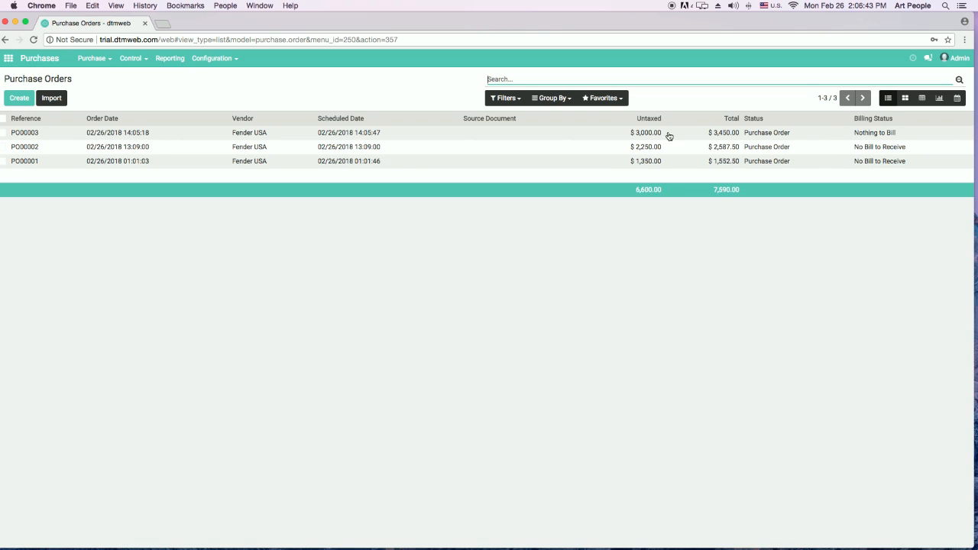
{"action": "left_click", "coordinate": [403, 136]}
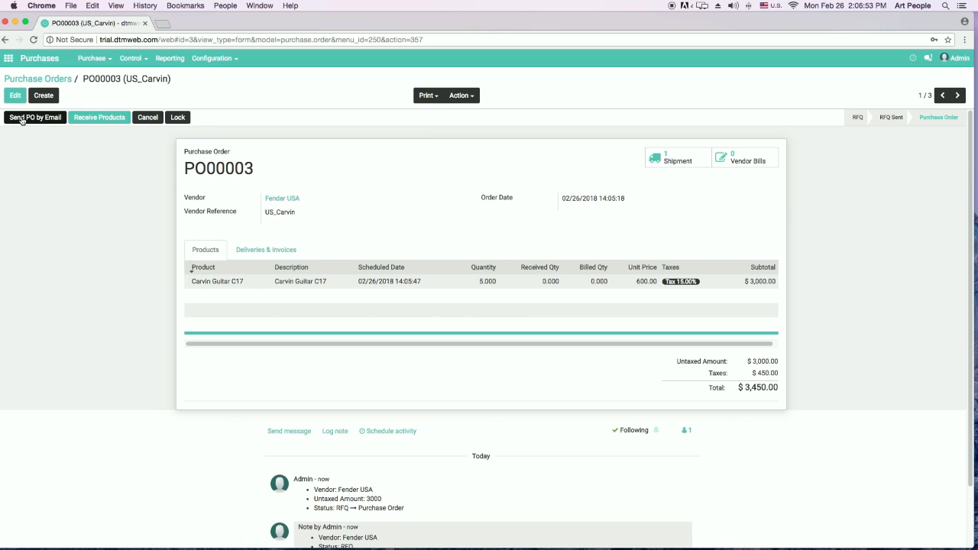
- Start receiving the order's products and set the done quantity of Carvin Guitar C17 to 5
{"action": "left_click", "coordinate": [98, 122]}
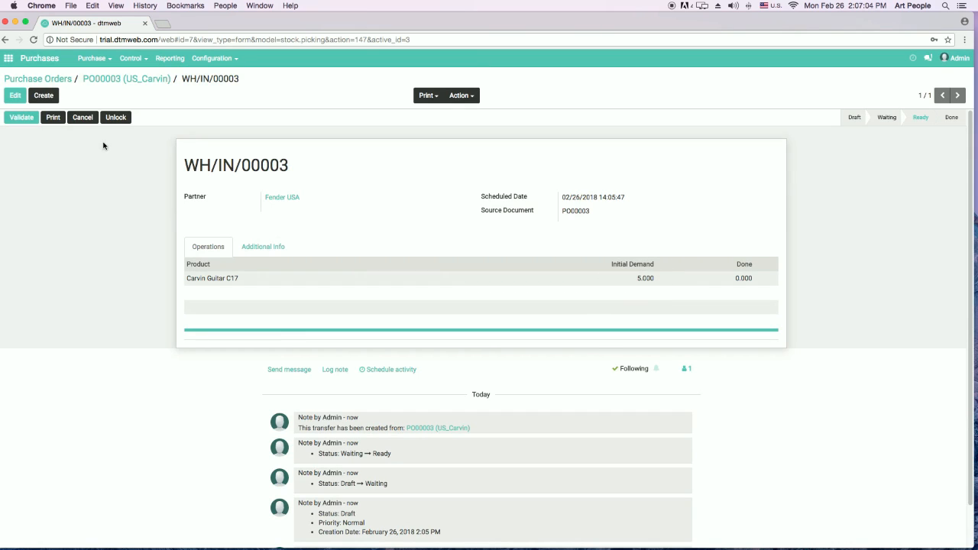
{"action": "left_click", "coordinate": [15, 96]}
{"action": "left_click", "coordinate": [729, 281]}
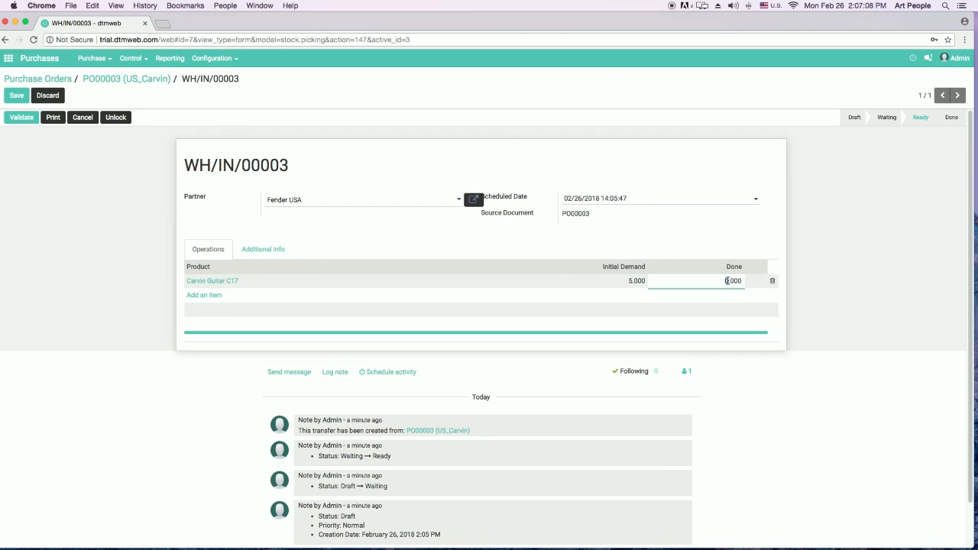
{"action": "type", "text": "5"}
{"action": "left_click", "coordinate": [840, 312]}
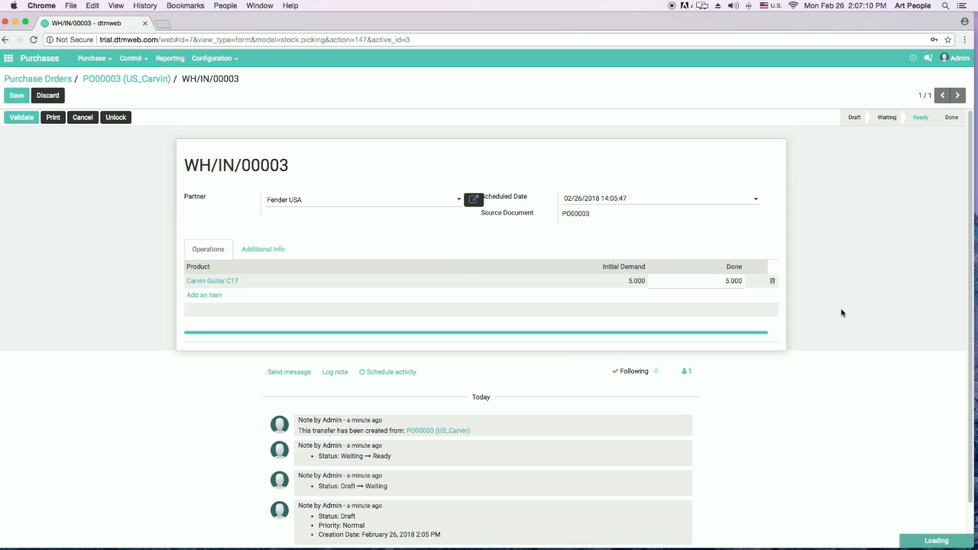
- Send the message "I have received the product in good condition." to the receipt's followers and validate the receipt
{"action": "left_click", "coordinate": [288, 372]}
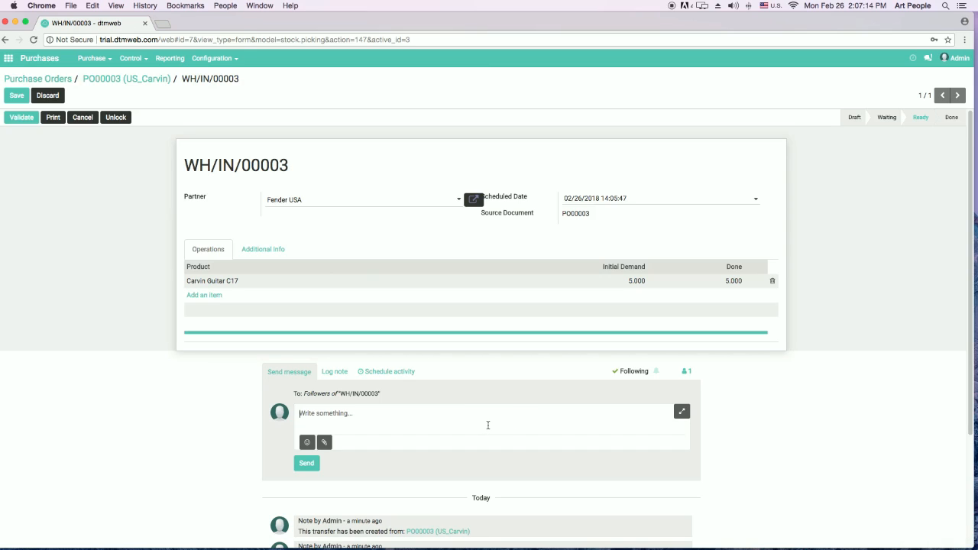
{"action": "type", "text": "I have received the product in good condition."}
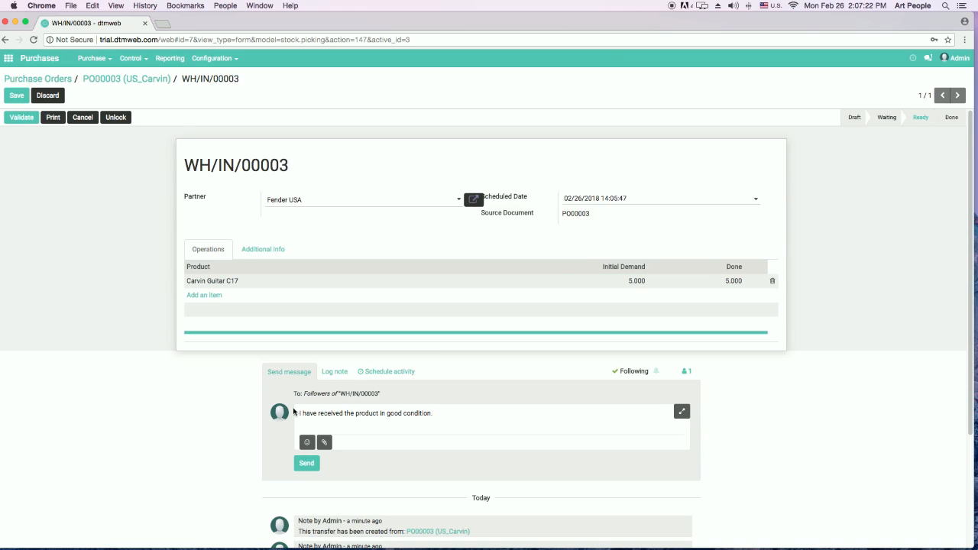
{"action": "left_click", "coordinate": [306, 463]}
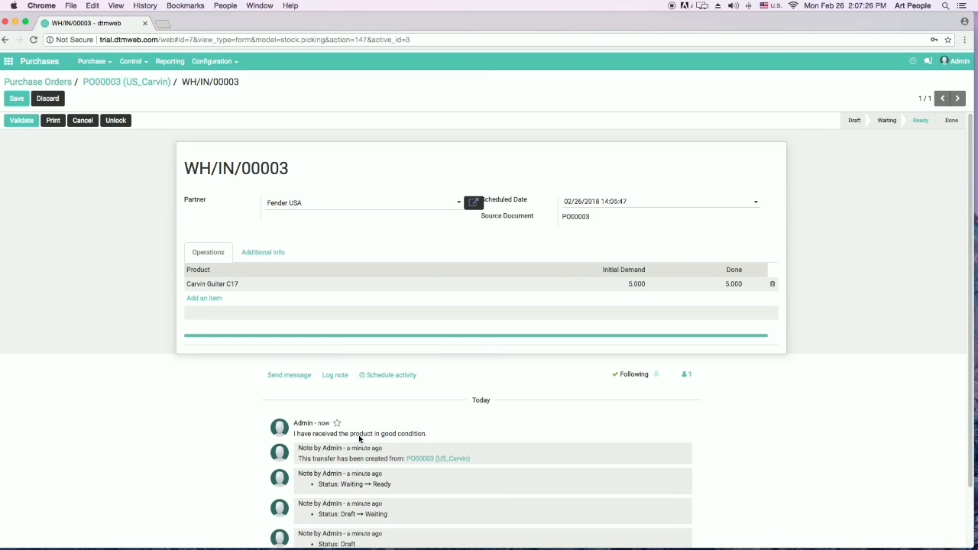
{"action": "left_click", "coordinate": [15, 119]}
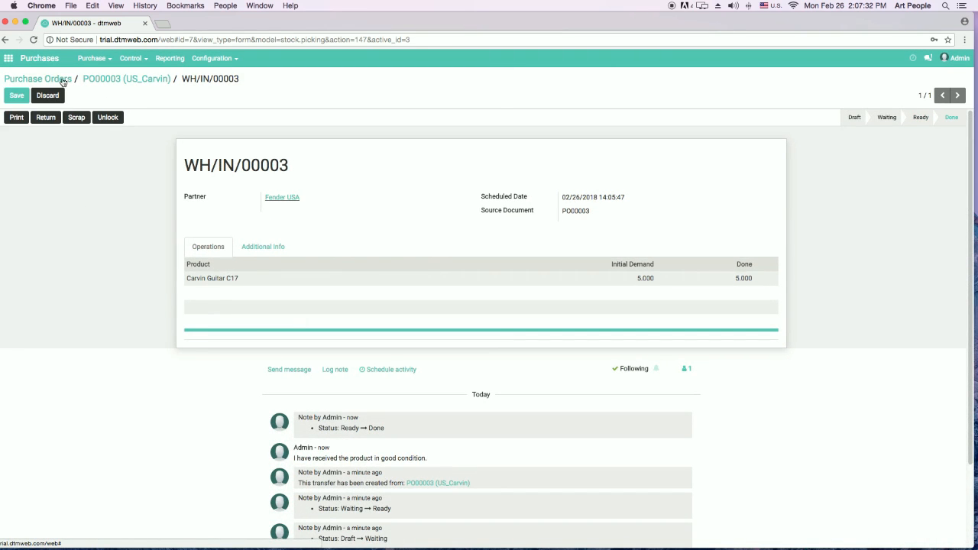
- Check the on-hand quantity of Carvin Guitar C17 in the Inventory app's product list
{"action": "left_click", "coordinate": [9, 59]}
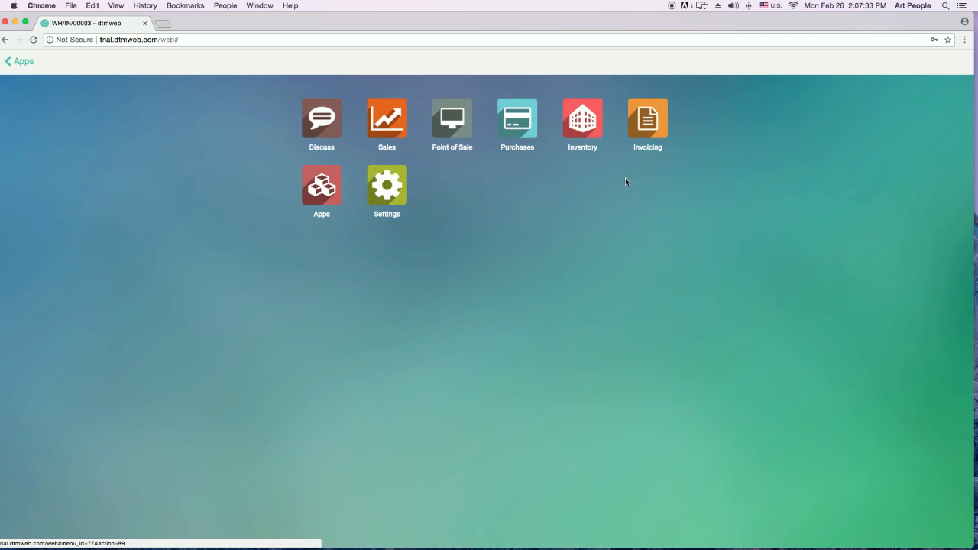
{"action": "left_click", "coordinate": [592, 122]}
{"action": "left_click", "coordinate": [181, 64]}
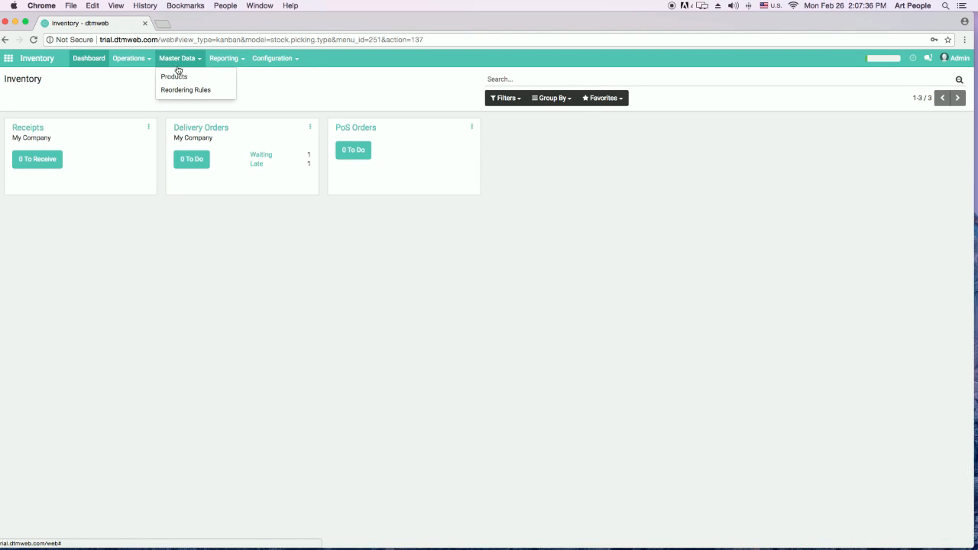
{"action": "left_click", "coordinate": [175, 76]}
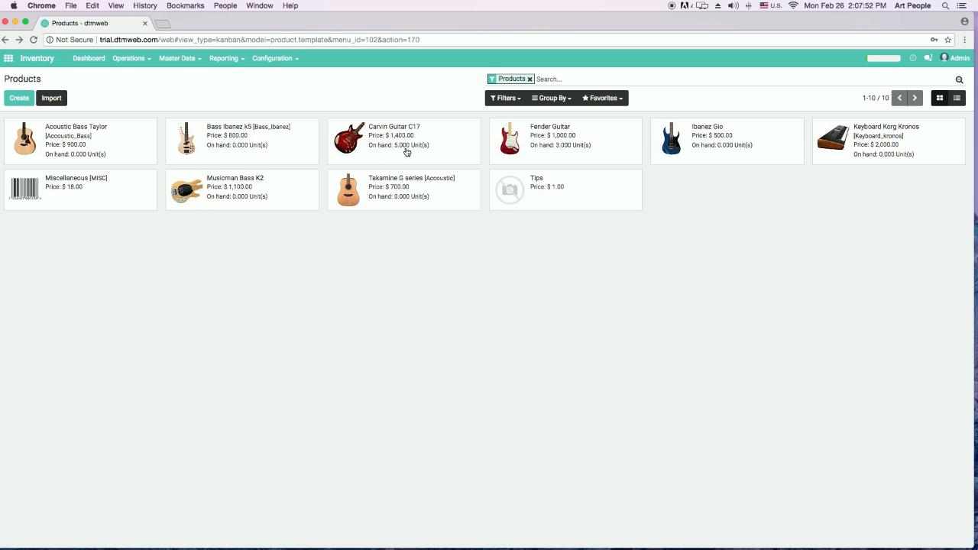
{"action": "left_click", "coordinate": [9, 58]}
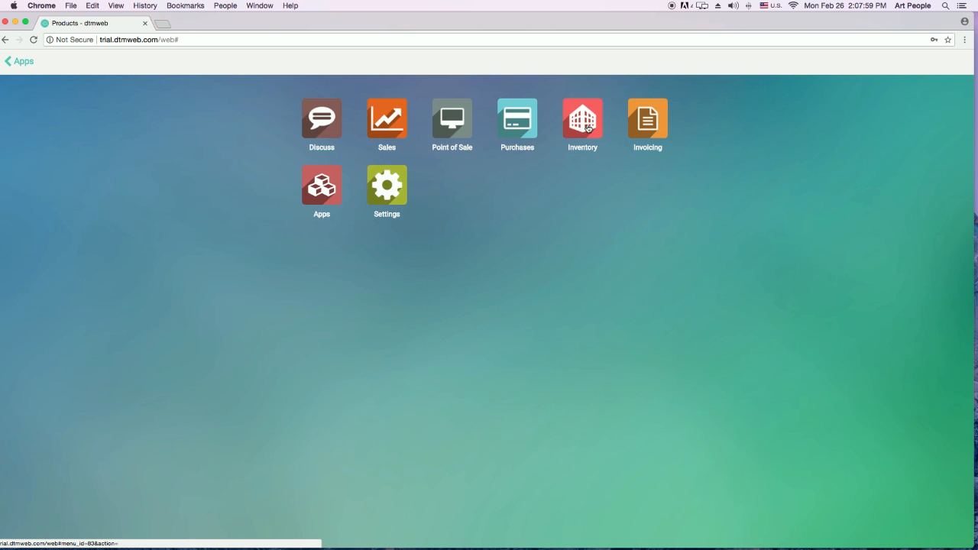
- Open World Music's waiting delivery order in the Inventory app and check its availability to reserve the stock
{"action": "left_click", "coordinate": [587, 127]}
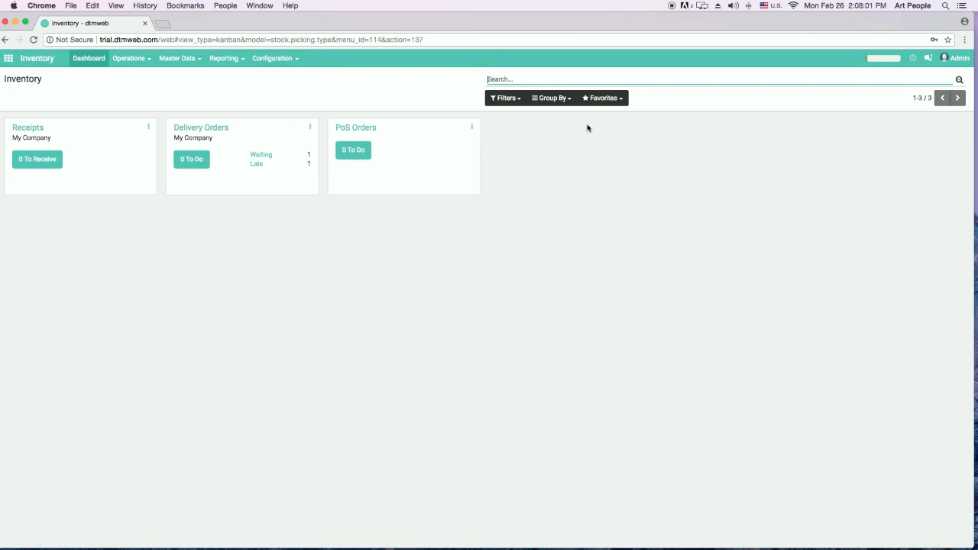
{"action": "left_click", "coordinate": [261, 157]}
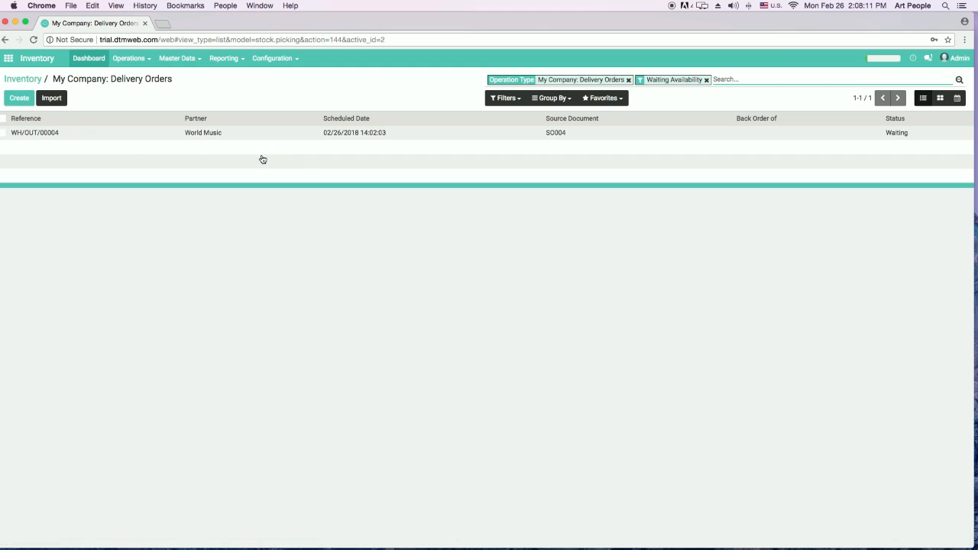
{"action": "left_click", "coordinate": [54, 135]}
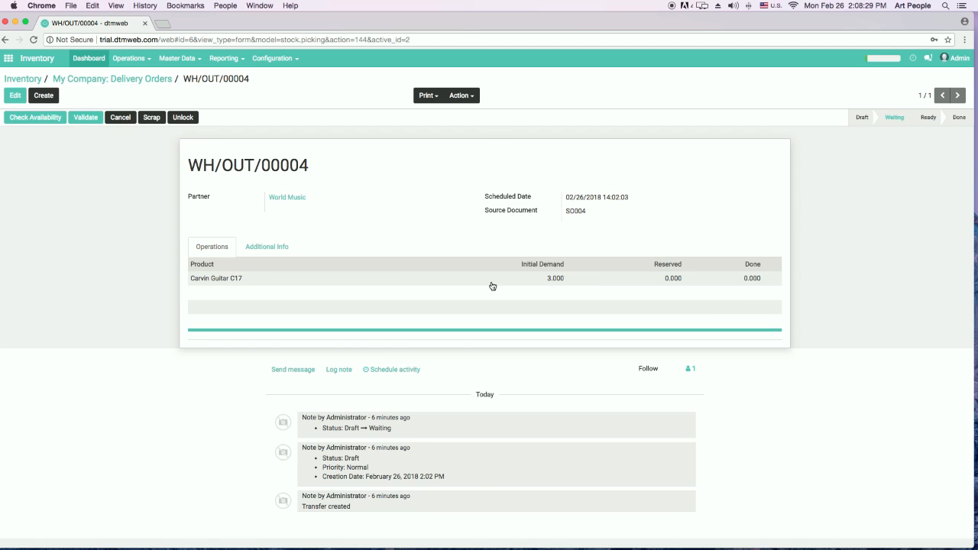
{"action": "left_click", "coordinate": [35, 119]}
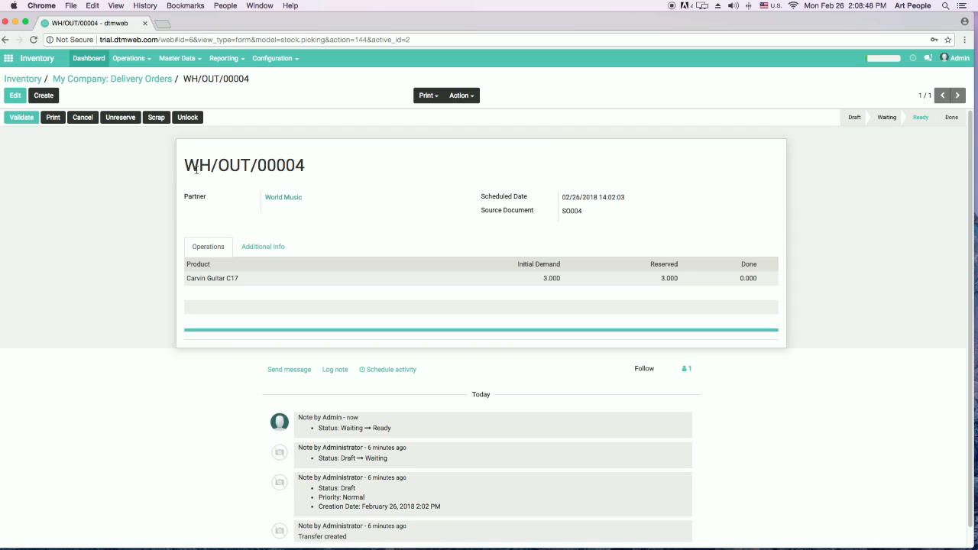
- Set the done quantity of Carvin Guitar C17 to 3 on the delivery order, validate the delivery and save it
{"action": "left_click", "coordinate": [16, 96]}
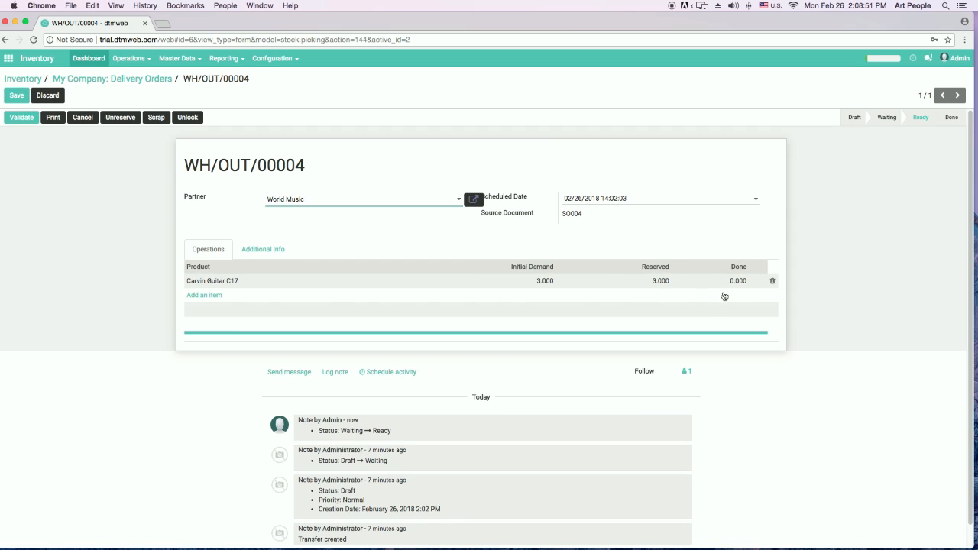
{"action": "left_click", "coordinate": [731, 280]}
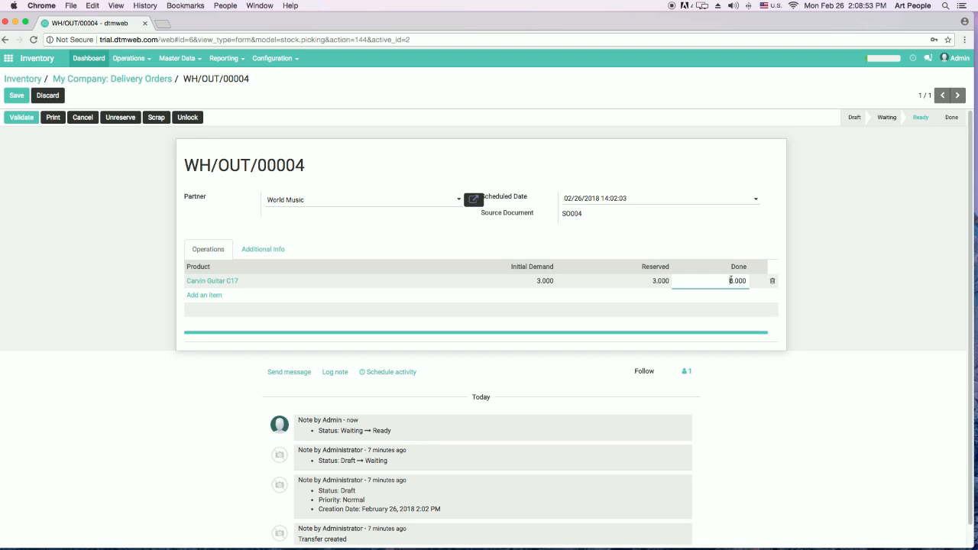
{"action": "type", "text": "3"}
{"action": "left_click", "coordinate": [846, 327]}
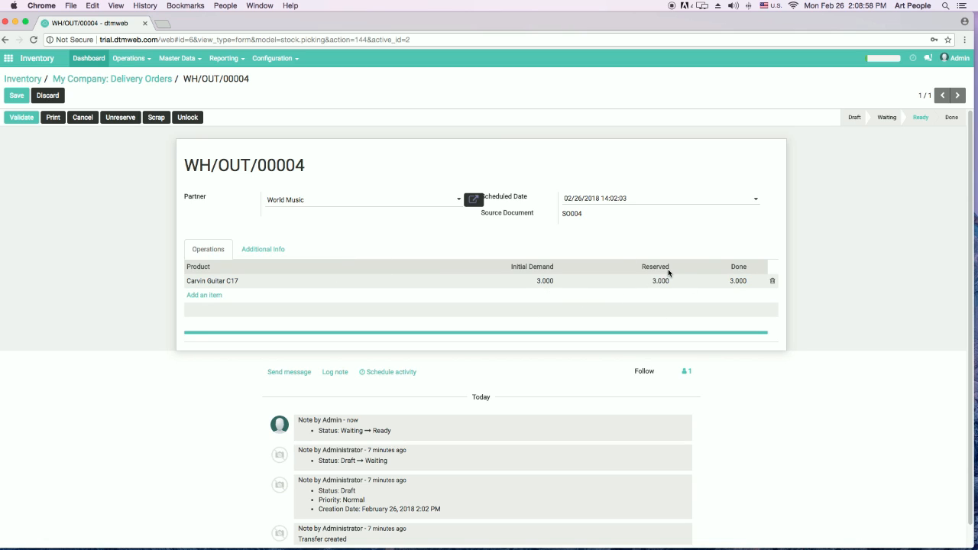
{"action": "left_click", "coordinate": [25, 122]}
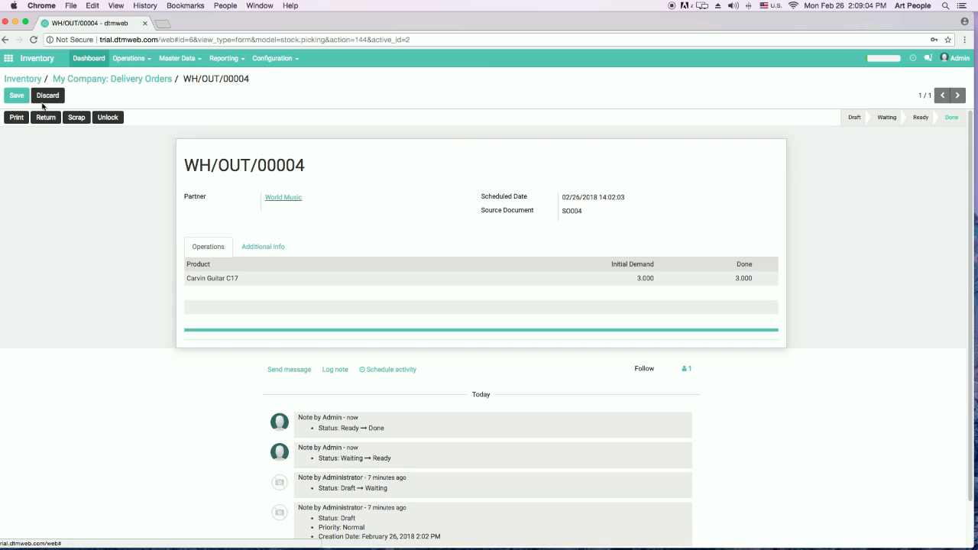
{"action": "left_click", "coordinate": [19, 98]}
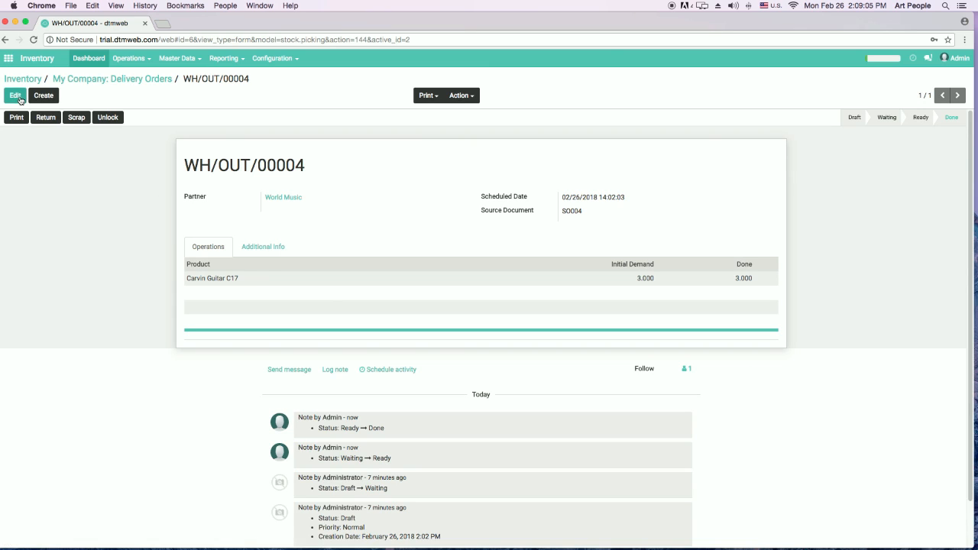
- Check the remaining on-hand quantity of Carvin Guitar C17 in the inventory's product list
{"action": "left_click", "coordinate": [175, 63]}
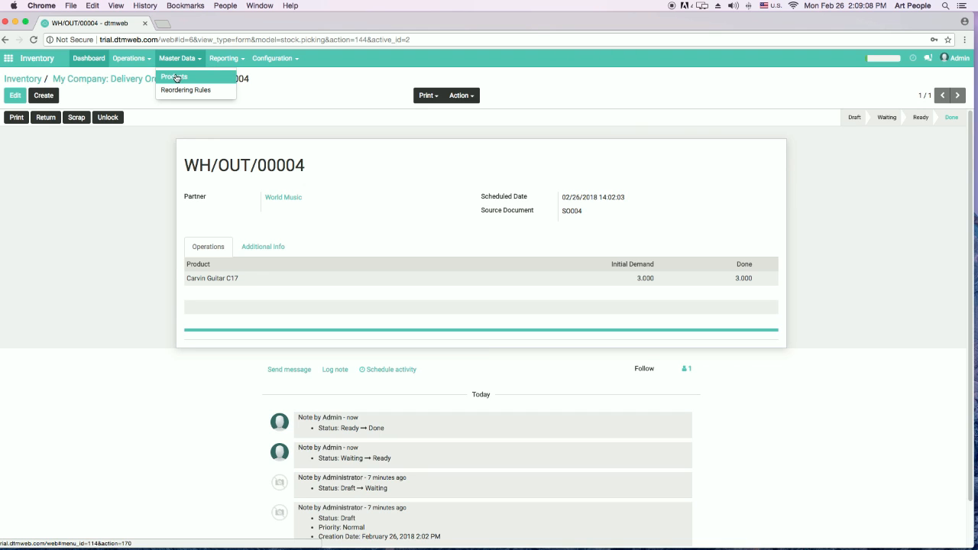
{"action": "left_click", "coordinate": [176, 78]}
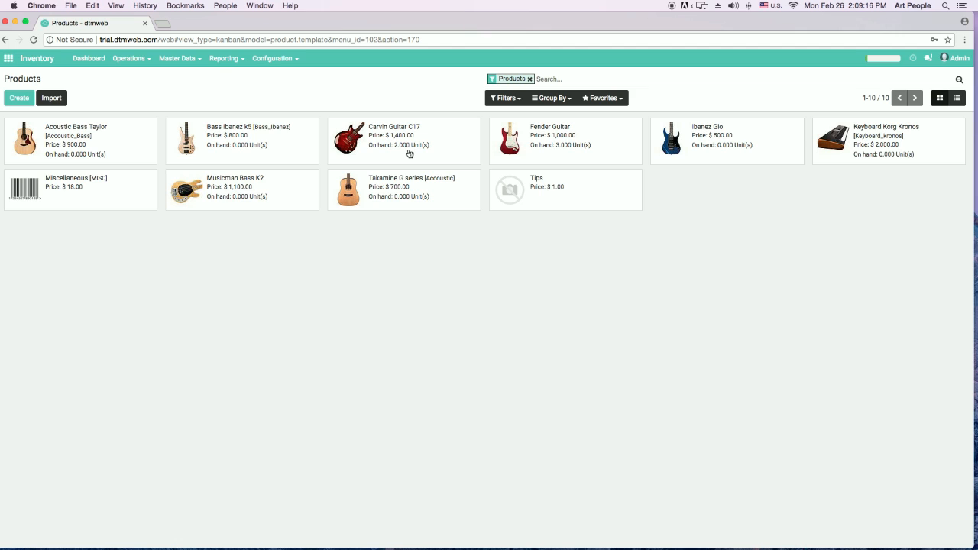
- Review the billing status of the Fender USA purchase orders in the Purchases app
{"action": "left_click", "coordinate": [10, 60]}
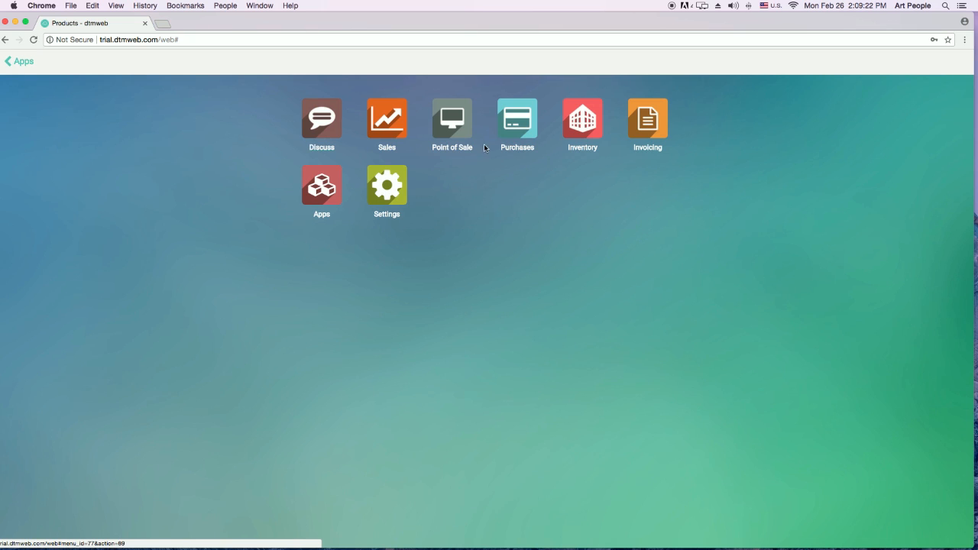
{"action": "left_click", "coordinate": [515, 127]}
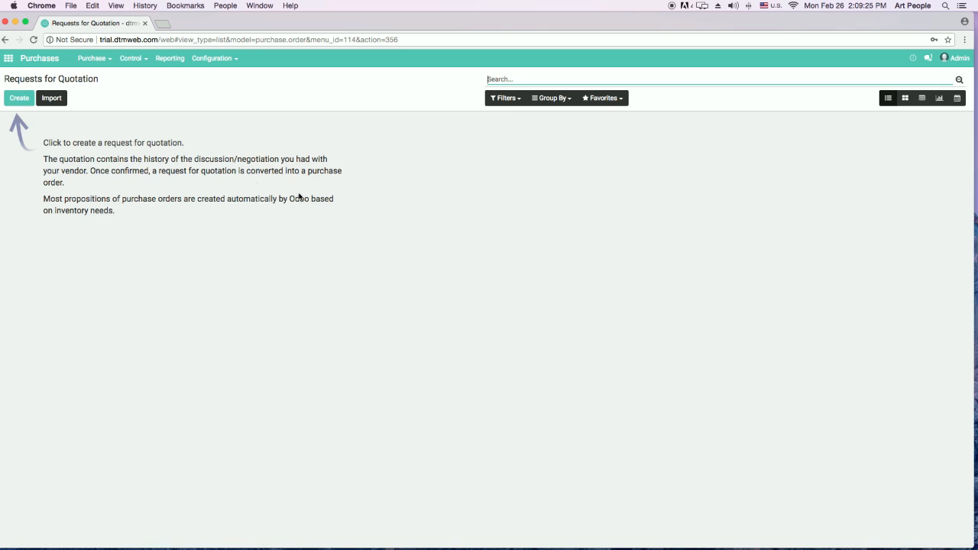
{"action": "left_click", "coordinate": [107, 59]}
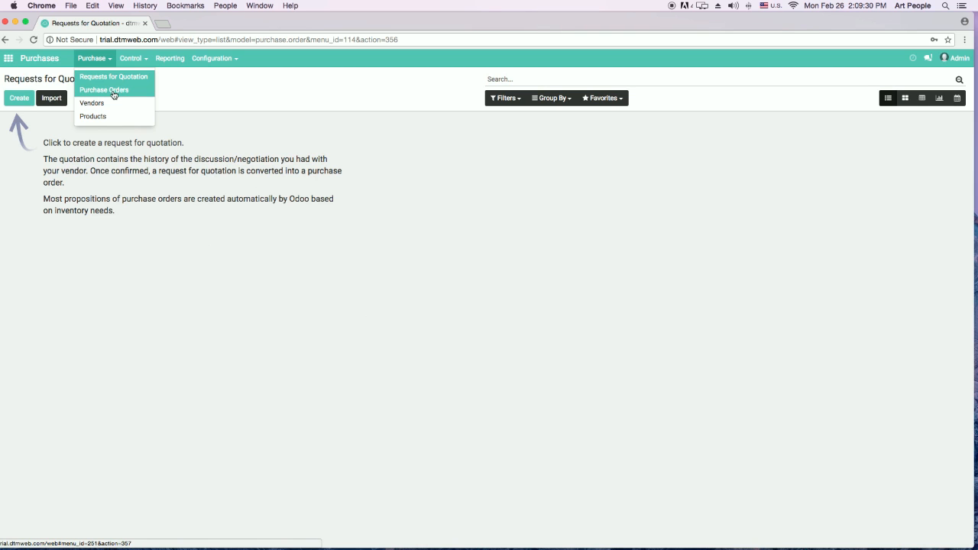
{"action": "left_click", "coordinate": [114, 93]}
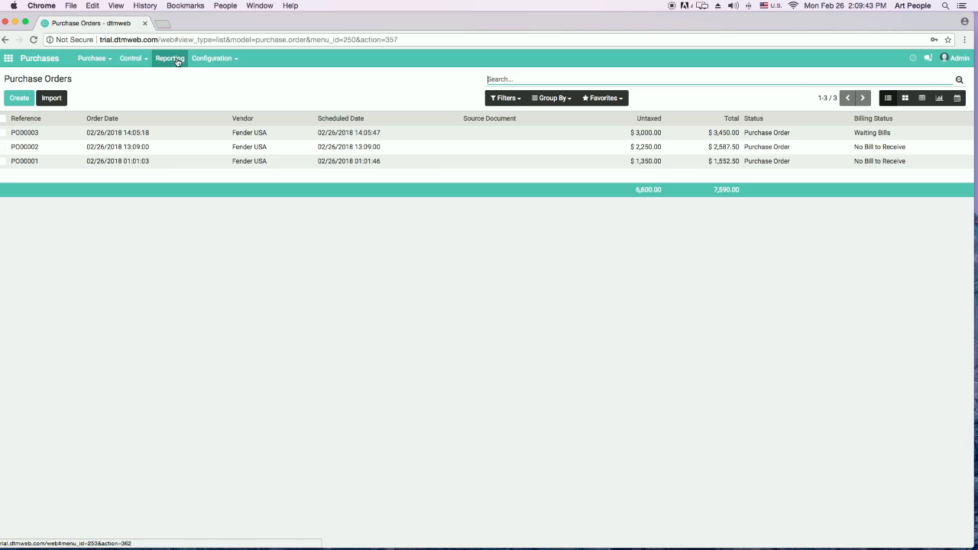
- Create a new vendor bill for Fender USA with both the bill date and the due date set to 02/28/2018
{"action": "left_click", "coordinate": [131, 58]}
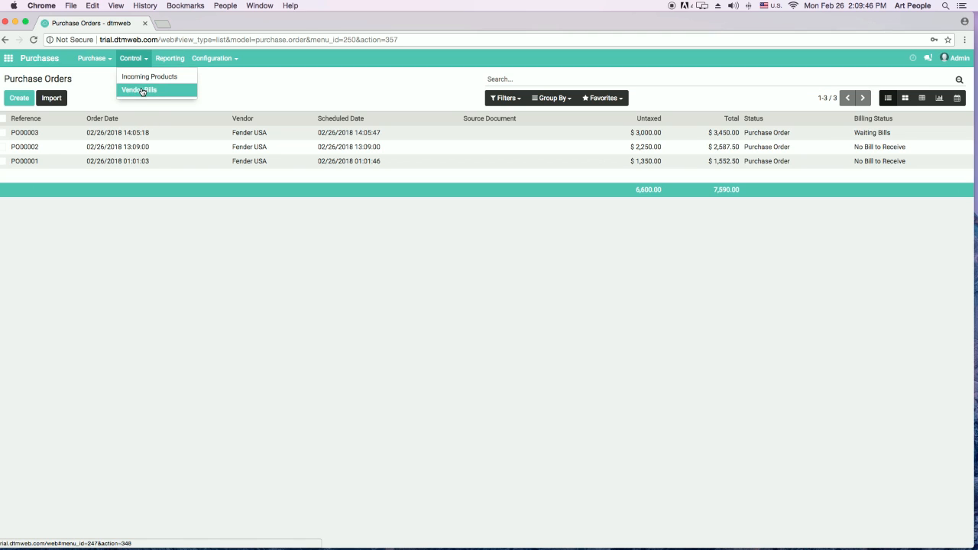
{"action": "left_click", "coordinate": [145, 91]}
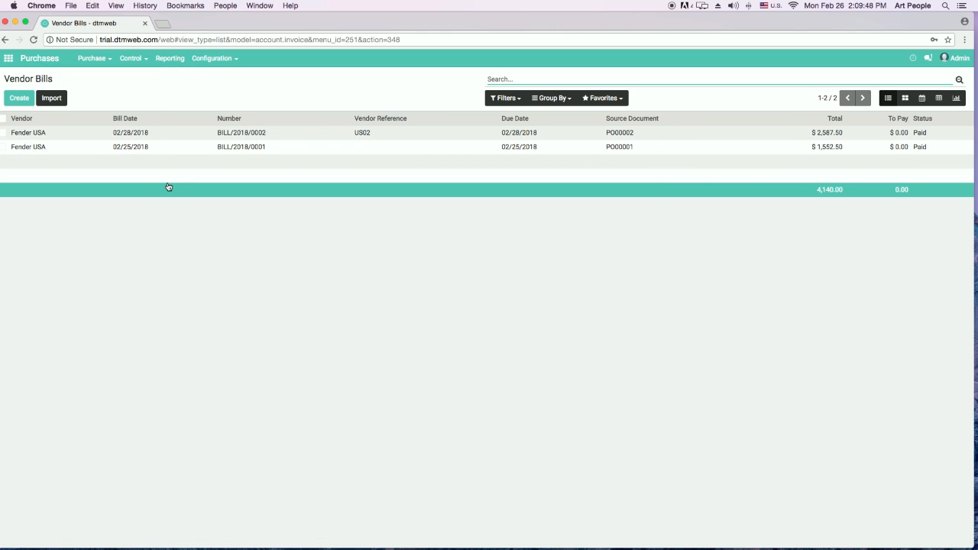
{"action": "left_click", "coordinate": [14, 100]}
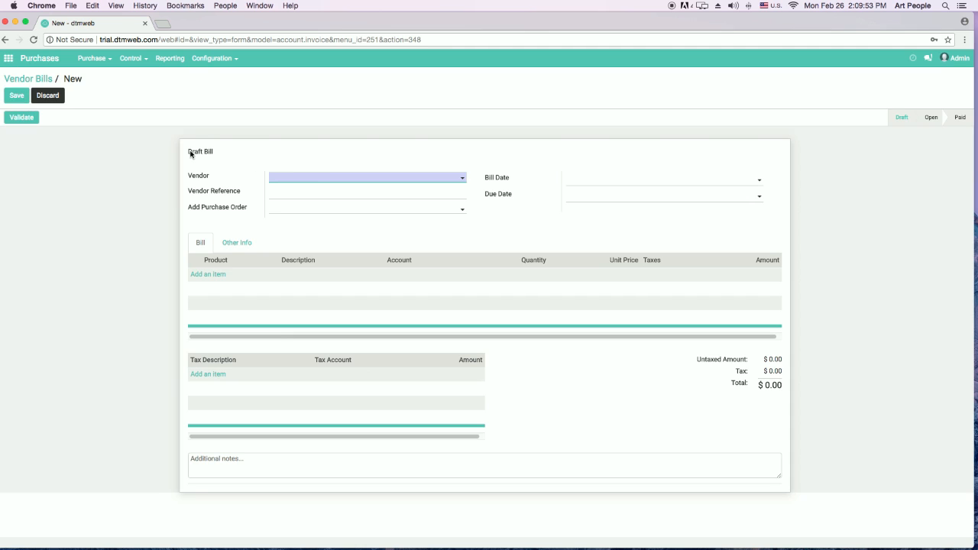
{"action": "left_click", "coordinate": [338, 179]}
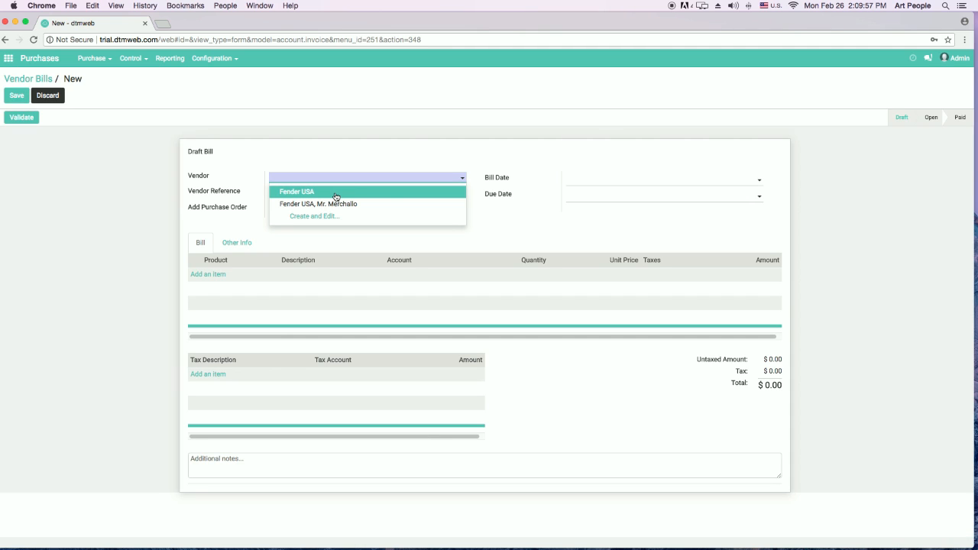
{"action": "left_click", "coordinate": [336, 192]}
{"action": "left_click", "coordinate": [671, 183]}
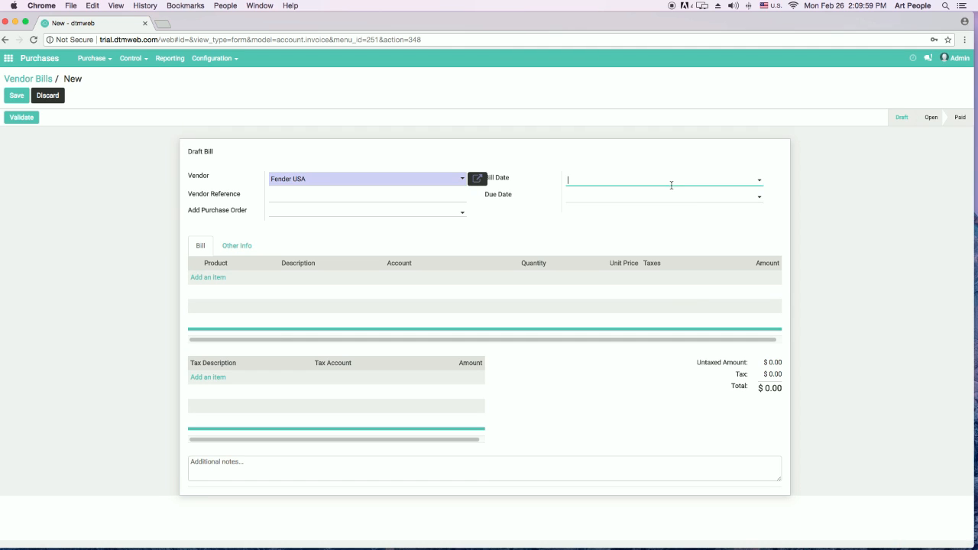
{"action": "left_click", "coordinate": [643, 289]}
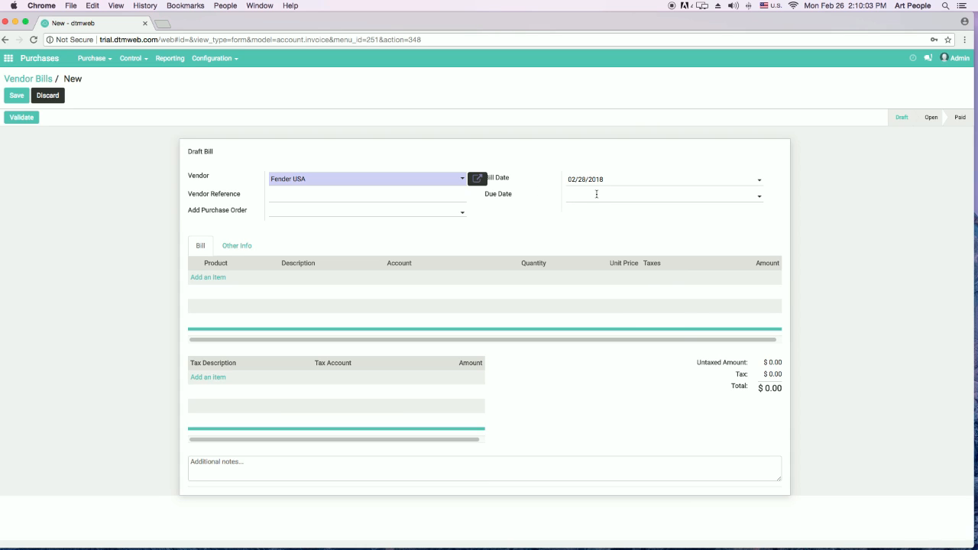
{"action": "left_click", "coordinate": [596, 194]}
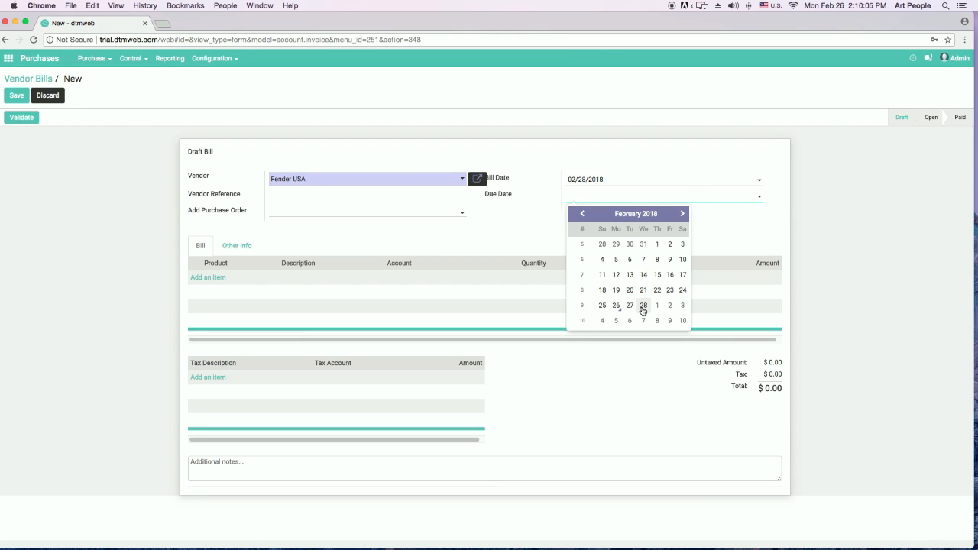
{"action": "left_click", "coordinate": [643, 306]}
- Add the US_Carvin purchase order to the draft bill to fill in its product lines
{"action": "left_click", "coordinate": [212, 278]}
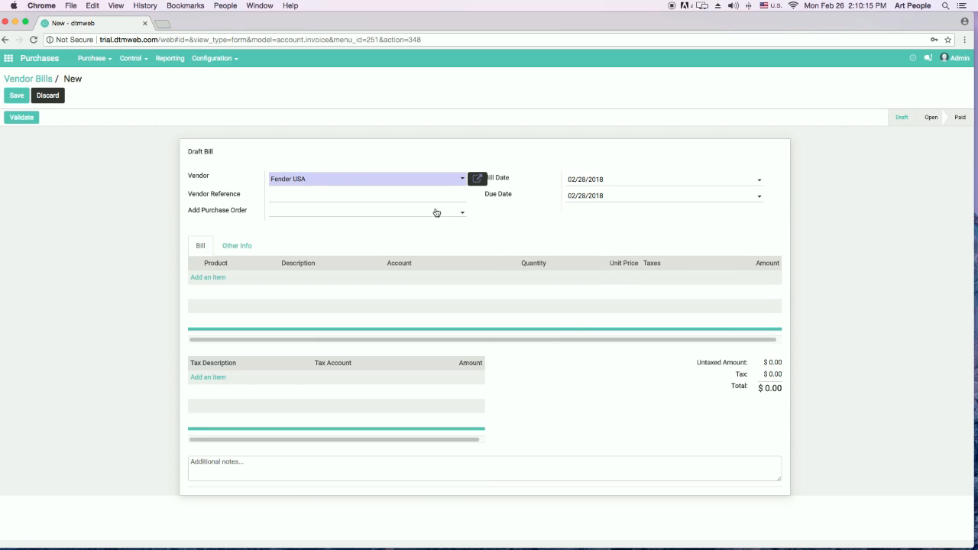
{"action": "left_click", "coordinate": [314, 217]}
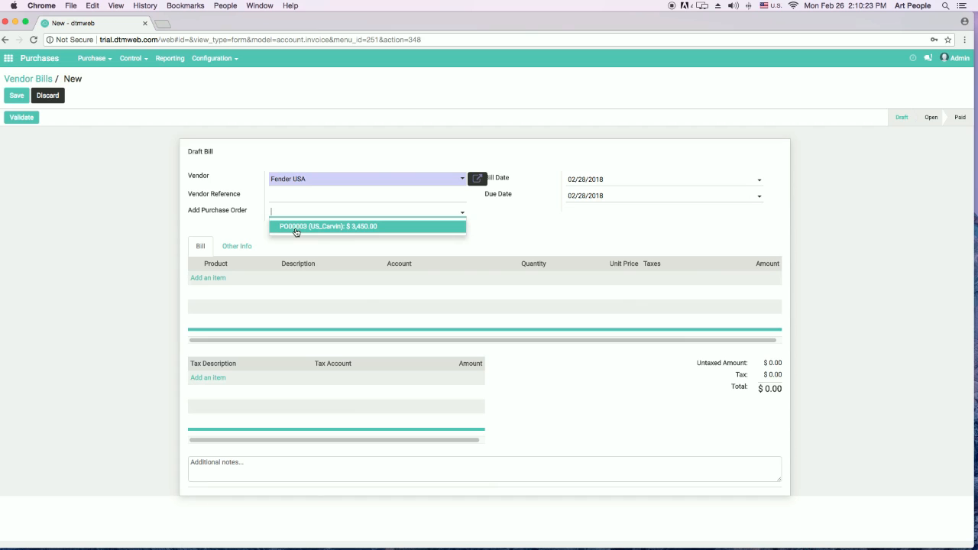
{"action": "left_click", "coordinate": [296, 227]}
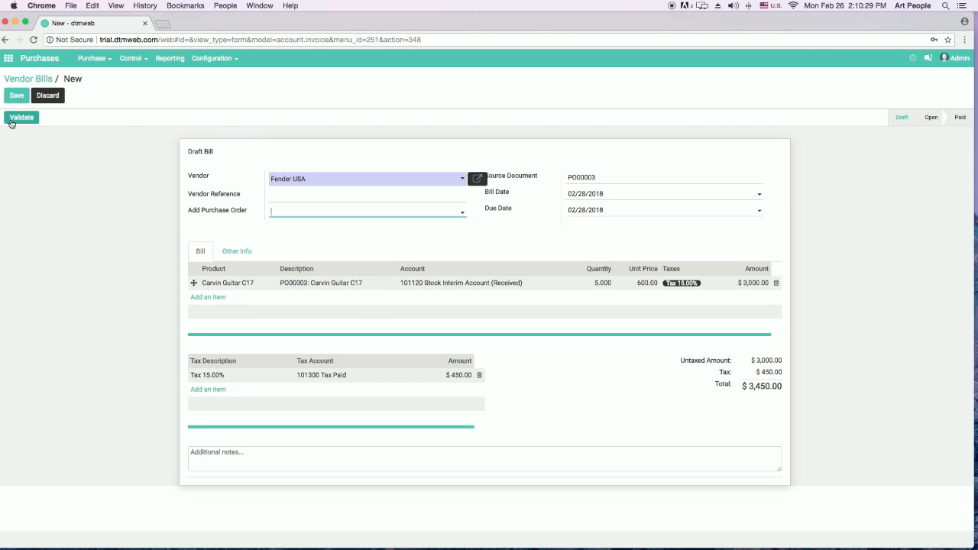
- Validate the vendor bill and register its $3,450.00 payment through the Bank (USD) journal
{"action": "left_click", "coordinate": [11, 122]}
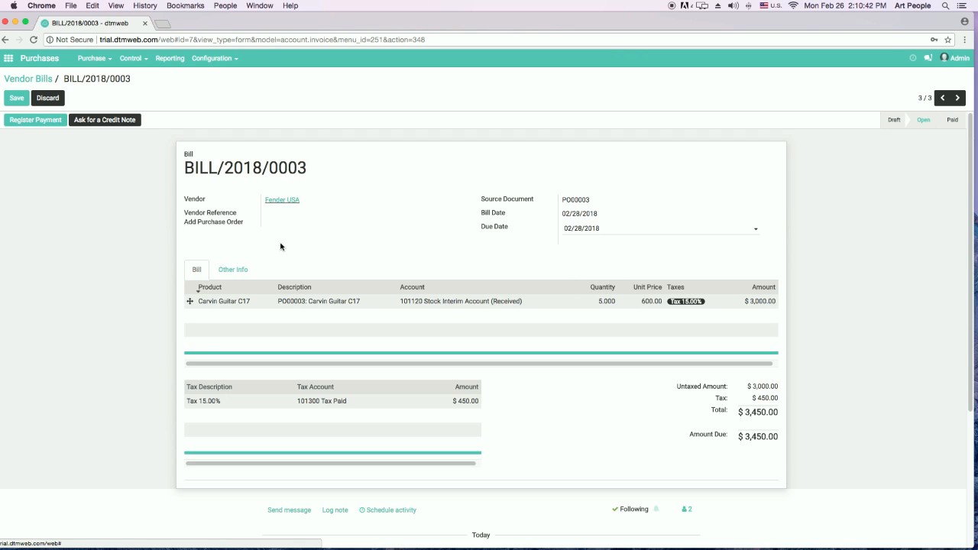
{"action": "left_click", "coordinate": [26, 122]}
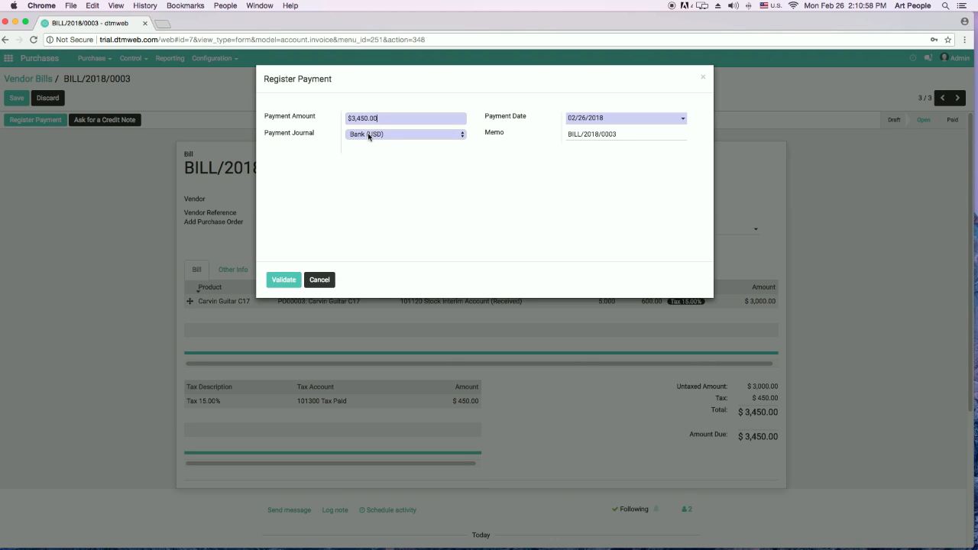
{"action": "left_click", "coordinate": [283, 281]}
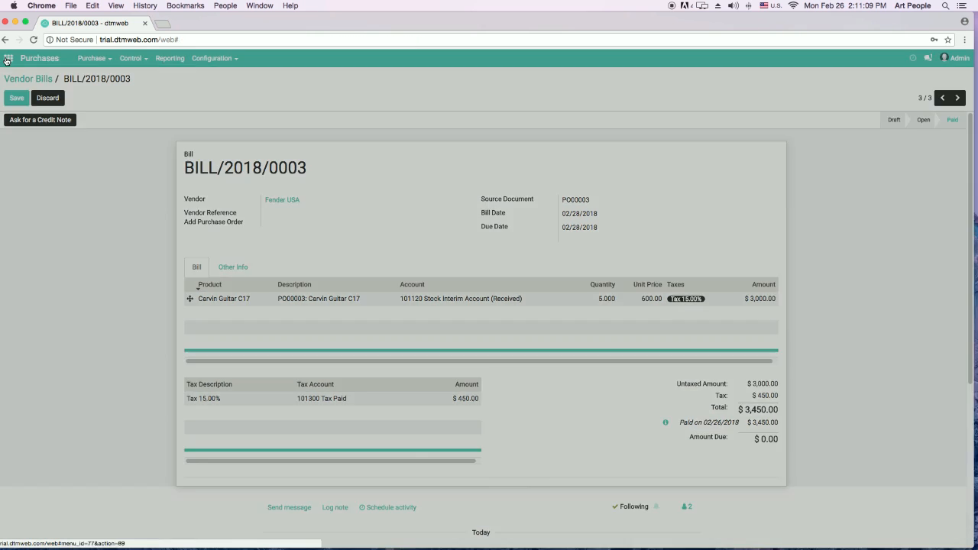
{"action": "left_click", "coordinate": [7, 59]}
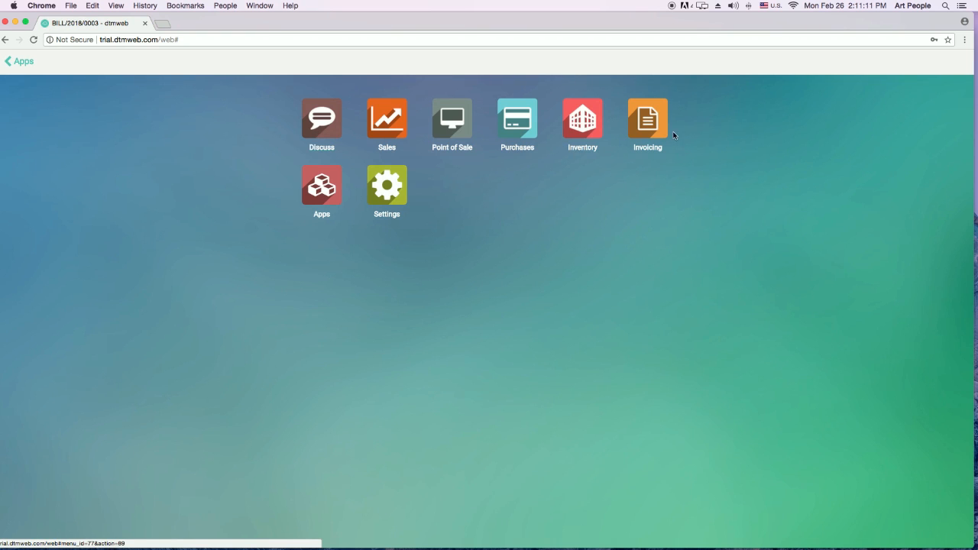
{"action": "left_click", "coordinate": [649, 122]}
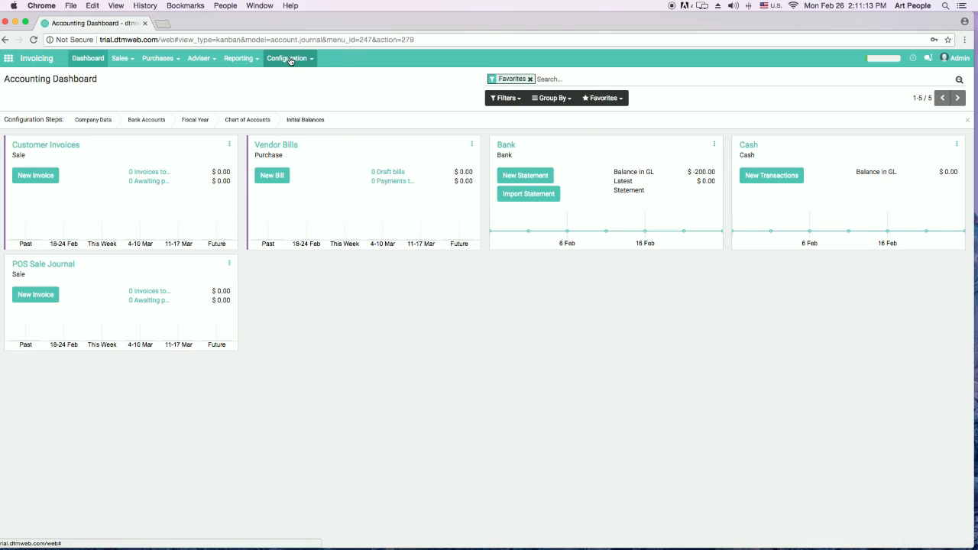
{"action": "left_click", "coordinate": [289, 59]}
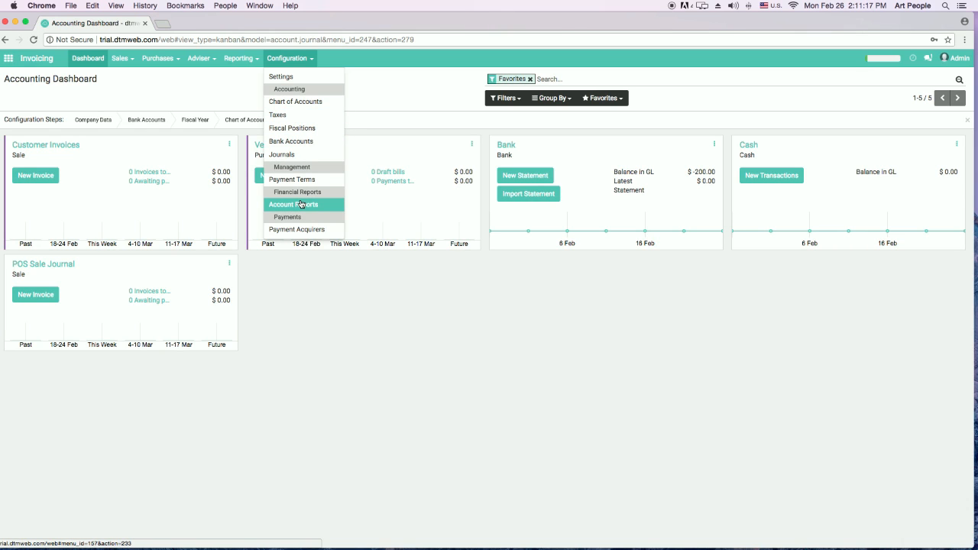
{"action": "left_click", "coordinate": [120, 58]}
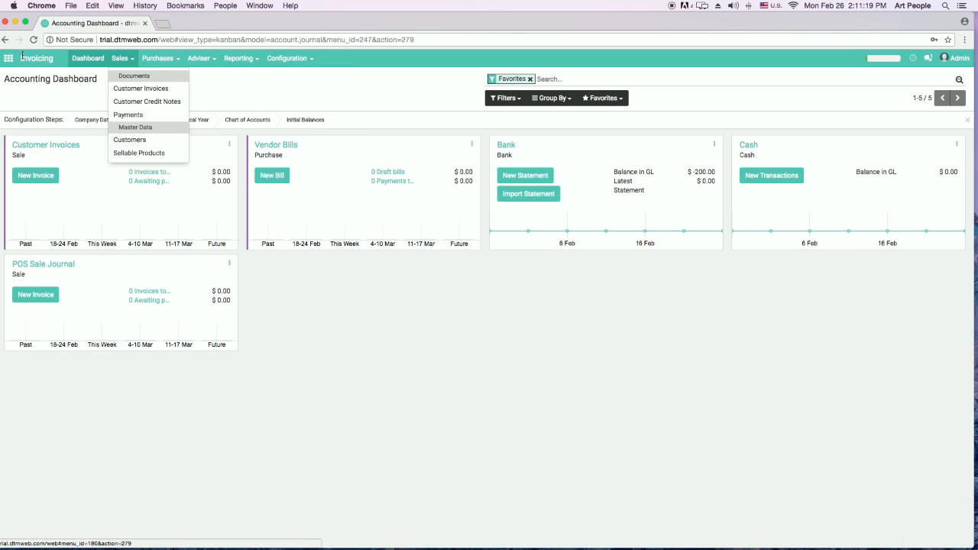
- In the Sales app, create an invoice for order SO004 from invoiceable lines with down payments deducted, and open the draft
{"action": "left_click", "coordinate": [22, 58]}
{"action": "left_click", "coordinate": [375, 126]}
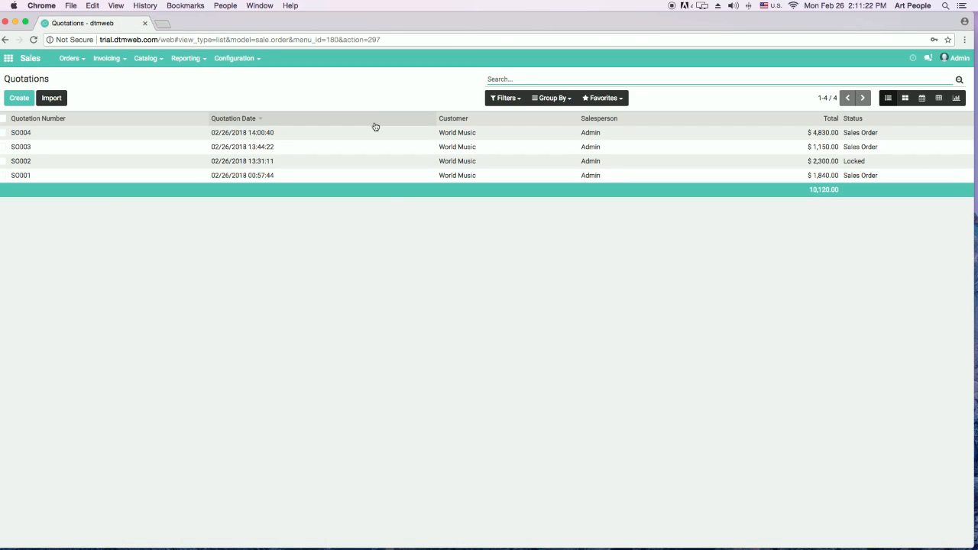
{"action": "left_click", "coordinate": [38, 135]}
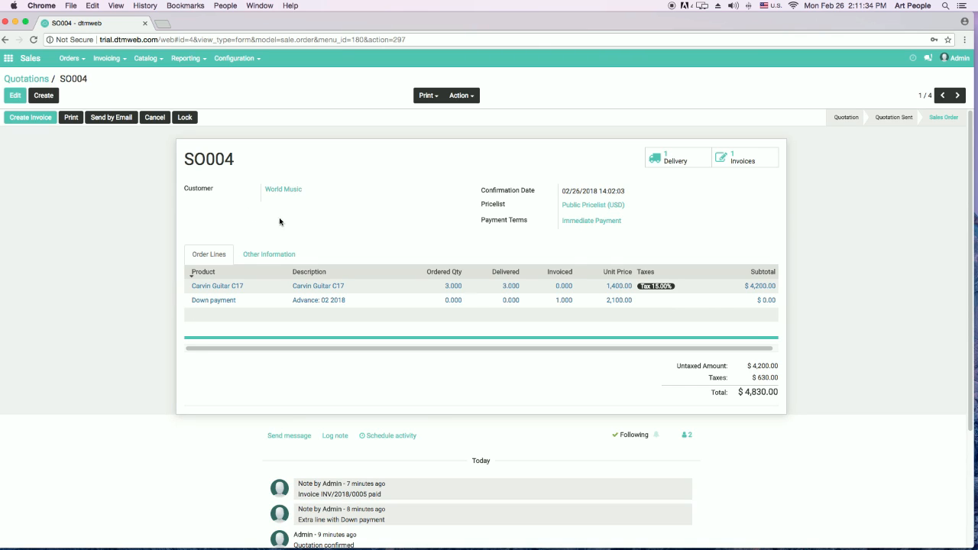
{"action": "left_click", "coordinate": [23, 119]}
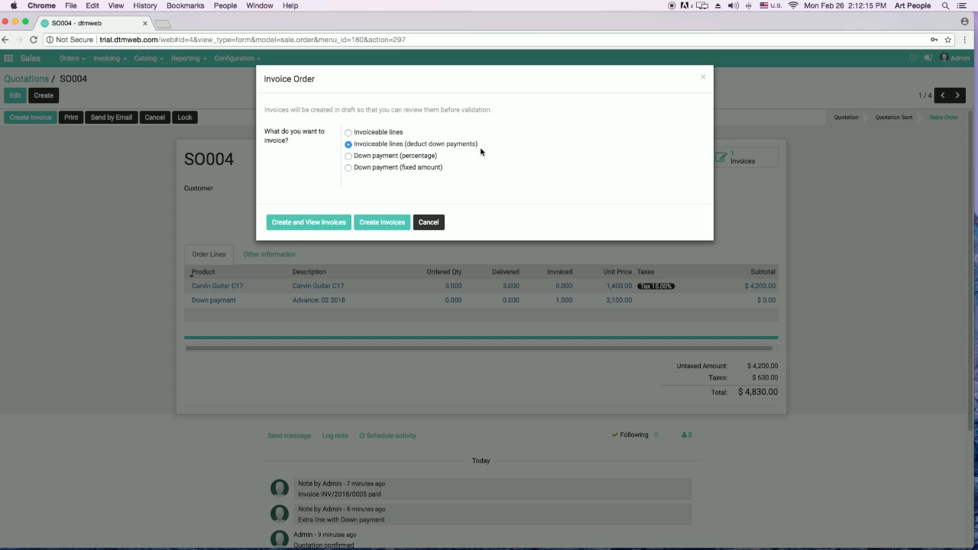
{"action": "left_click", "coordinate": [367, 223]}
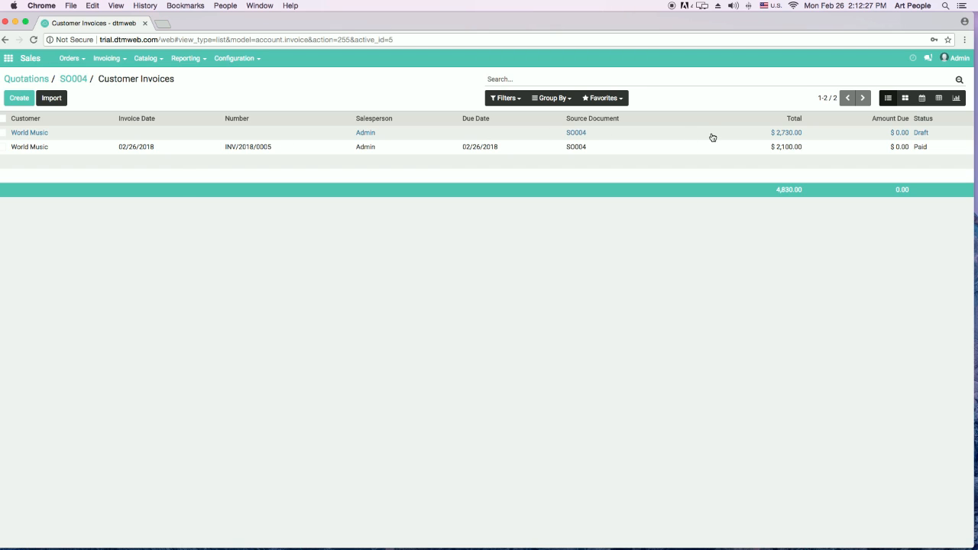
{"action": "left_click", "coordinate": [712, 137]}
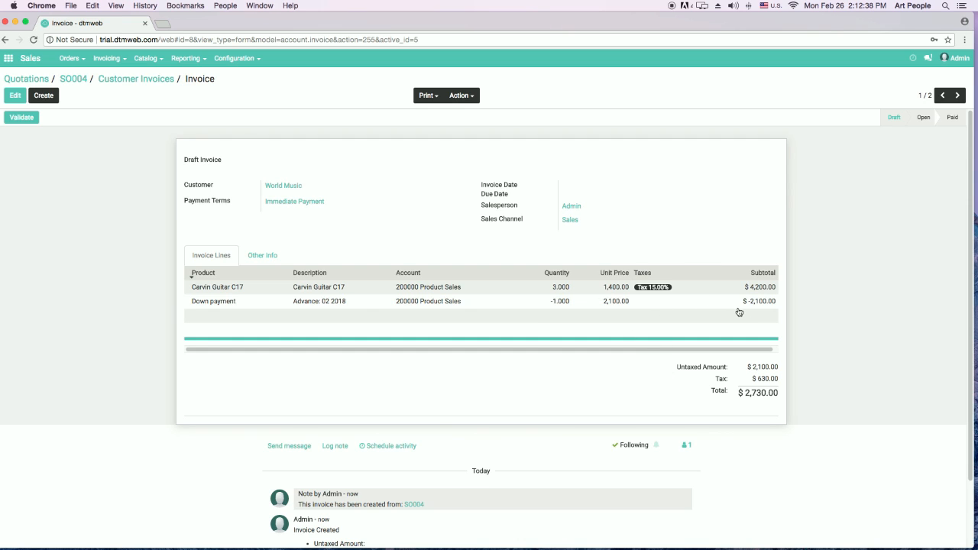
- Switch to the Invoicing app, open the draft World Music customer invoice for SO004 and validate it
{"action": "left_click", "coordinate": [8, 60]}
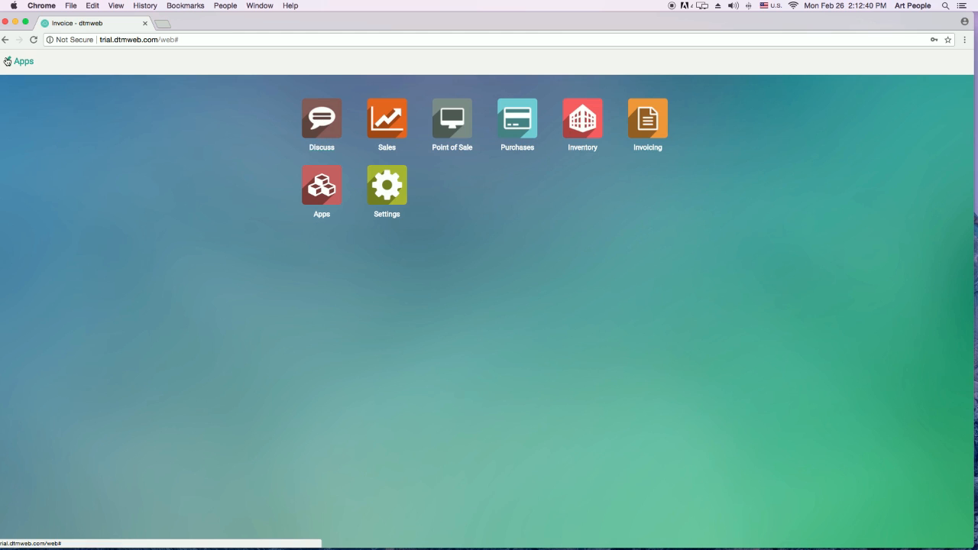
{"action": "left_click", "coordinate": [647, 120]}
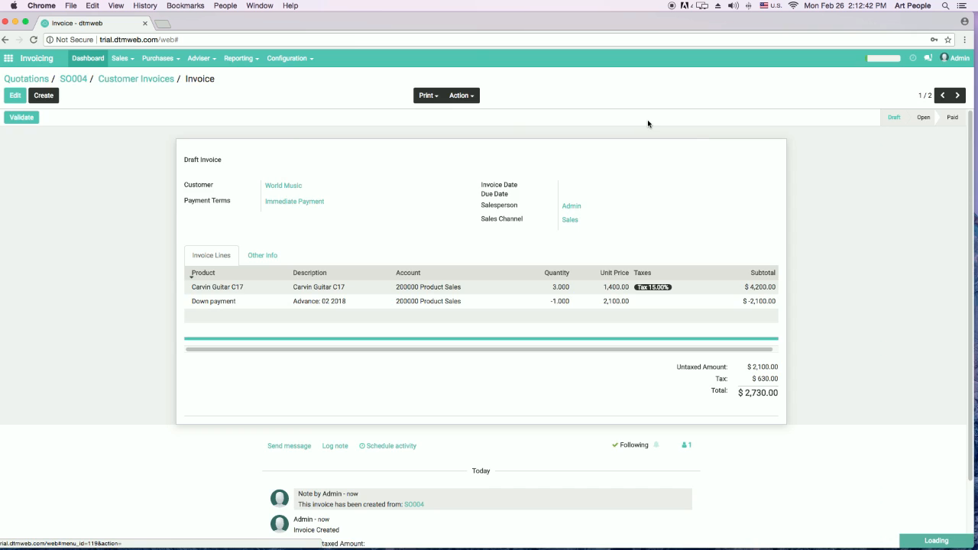
{"action": "left_click", "coordinate": [122, 61]}
{"action": "left_click", "coordinate": [128, 90]}
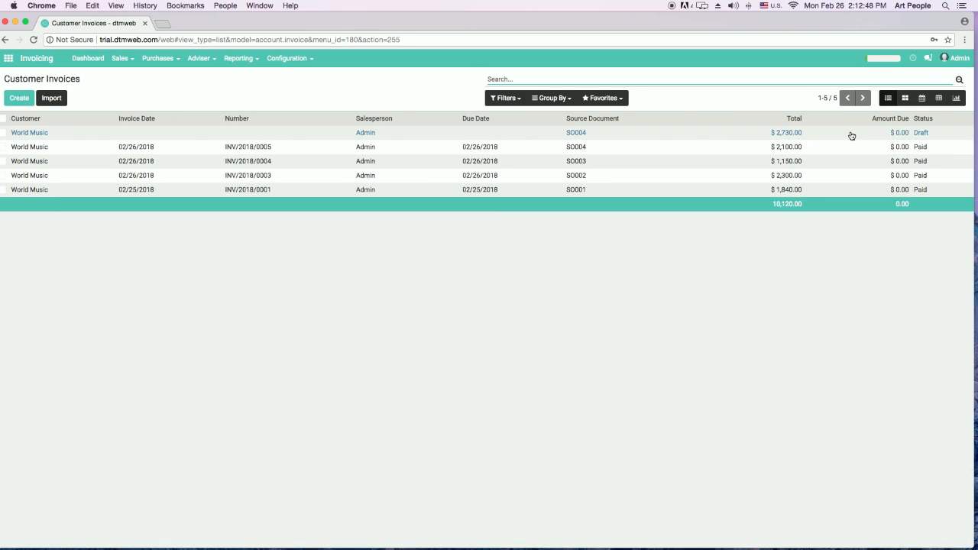
{"action": "left_click", "coordinate": [909, 135]}
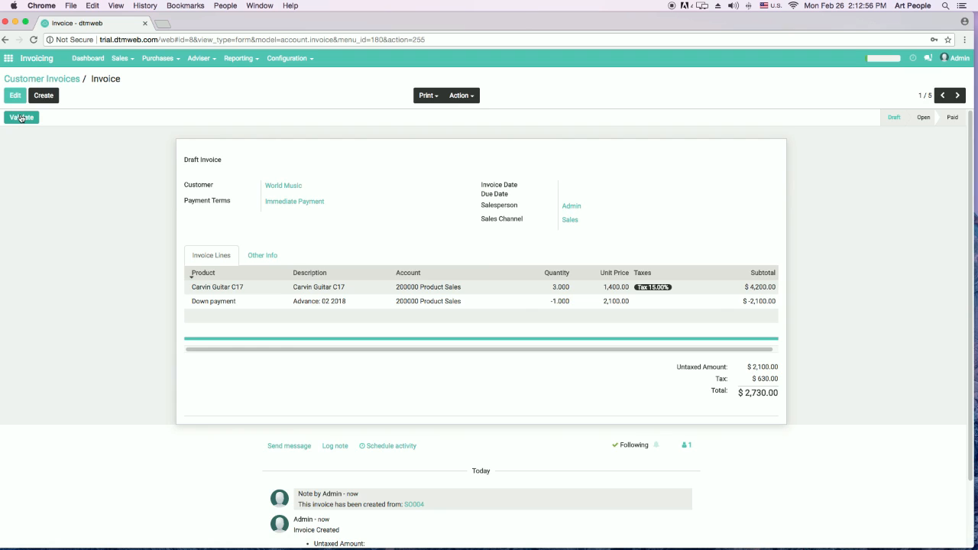
{"action": "left_click", "coordinate": [22, 118]}
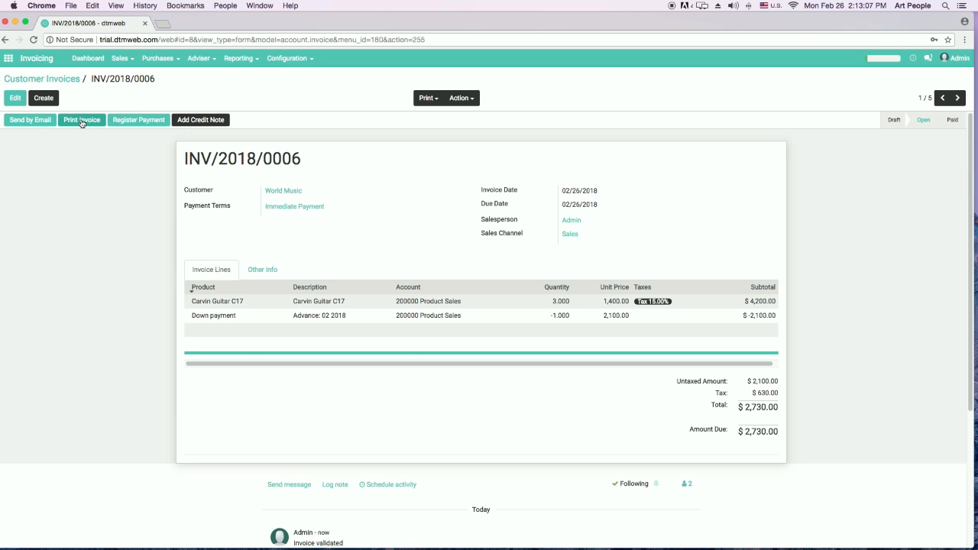
- Preview the invoice email without sending it, and examine the down payment deduction in the printed invoice PDF
{"action": "left_click", "coordinate": [38, 123]}
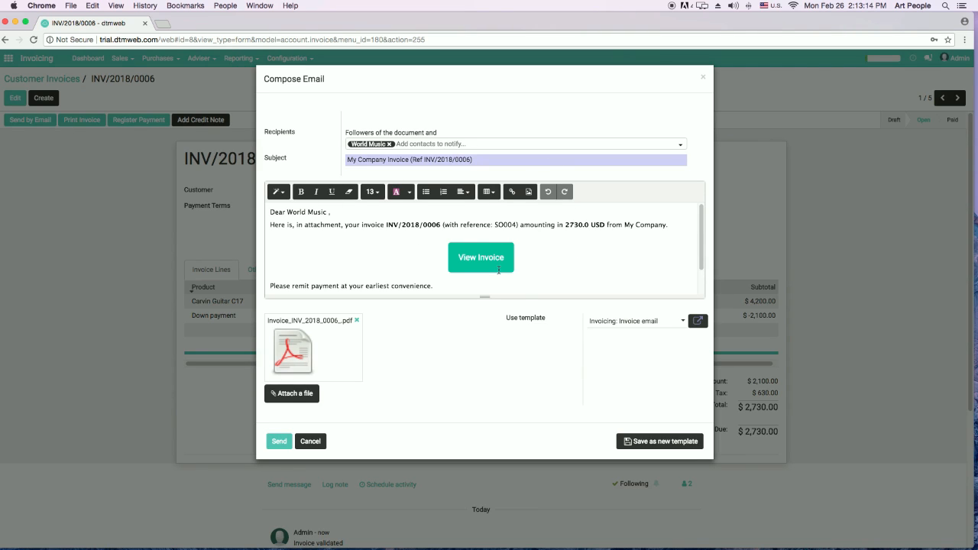
{"action": "left_click", "coordinate": [703, 77]}
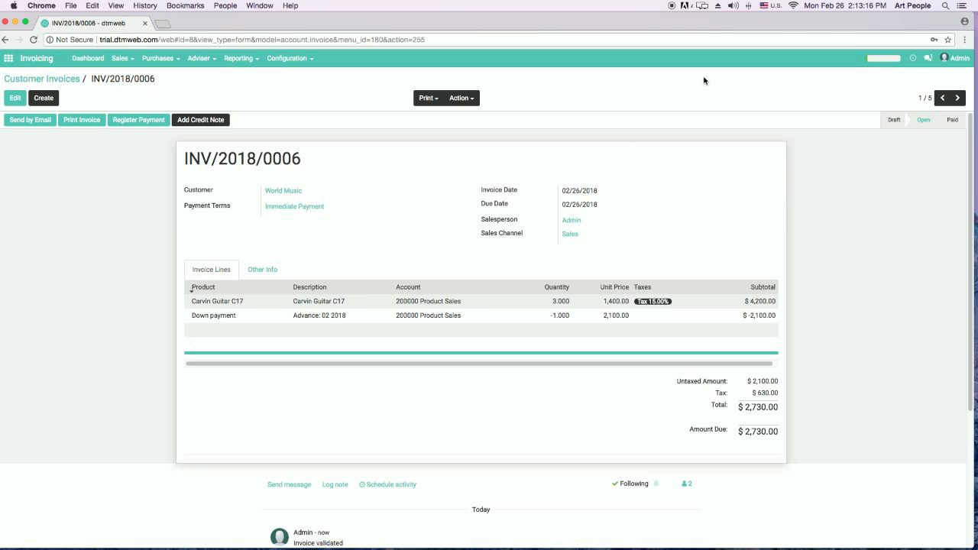
{"action": "left_click", "coordinate": [89, 120]}
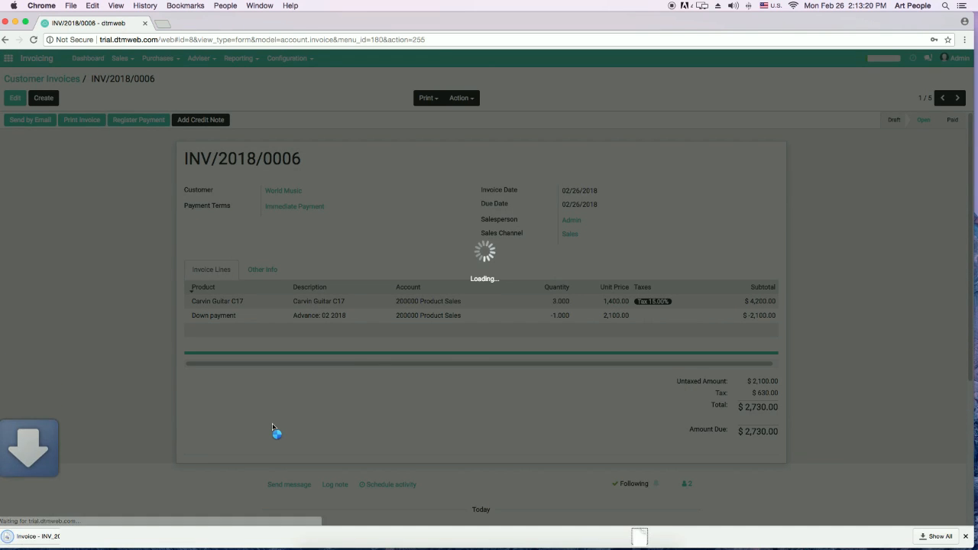
{"action": "left_click", "coordinate": [33, 537]}
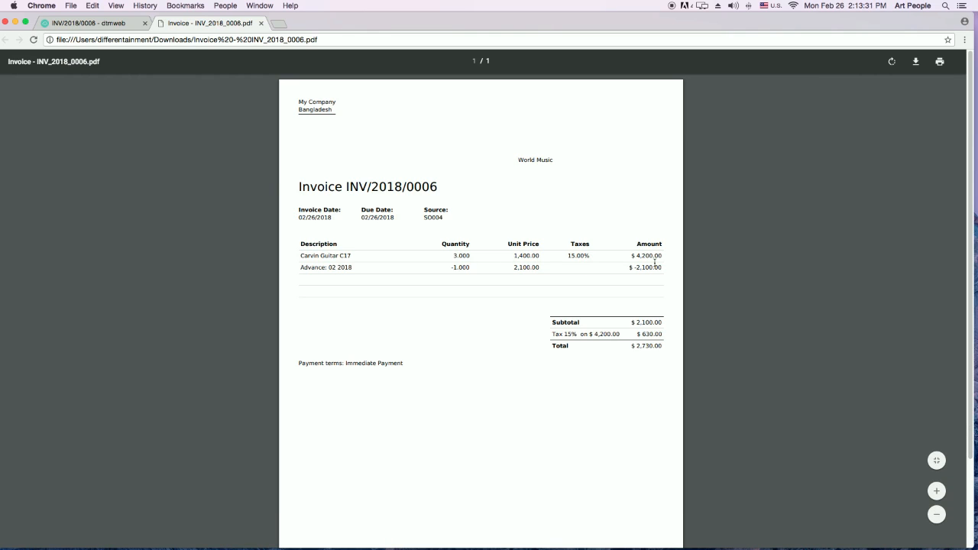
{"action": "left_click_drag", "start_coordinate": [308, 267], "coordinate": [660, 266]}
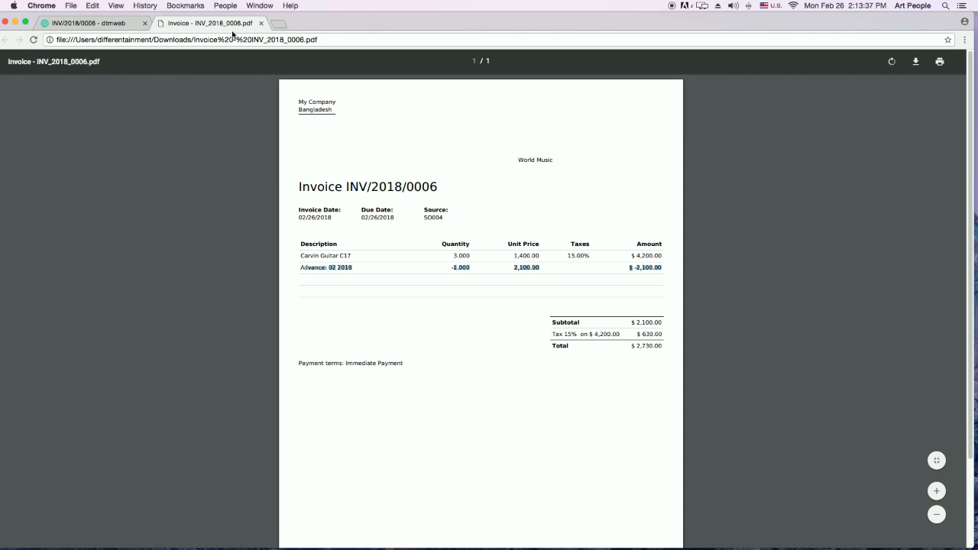
{"action": "left_click", "coordinate": [261, 22]}
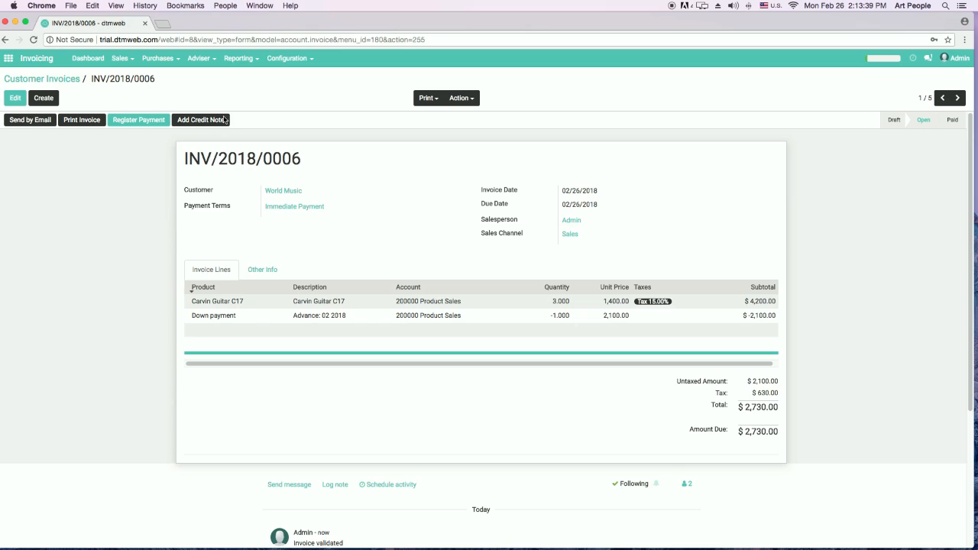
- Register the $2,730.00 customer payment for the invoice through the Bank (USD) journal, dated 02/26/2018
{"action": "left_click", "coordinate": [138, 120]}
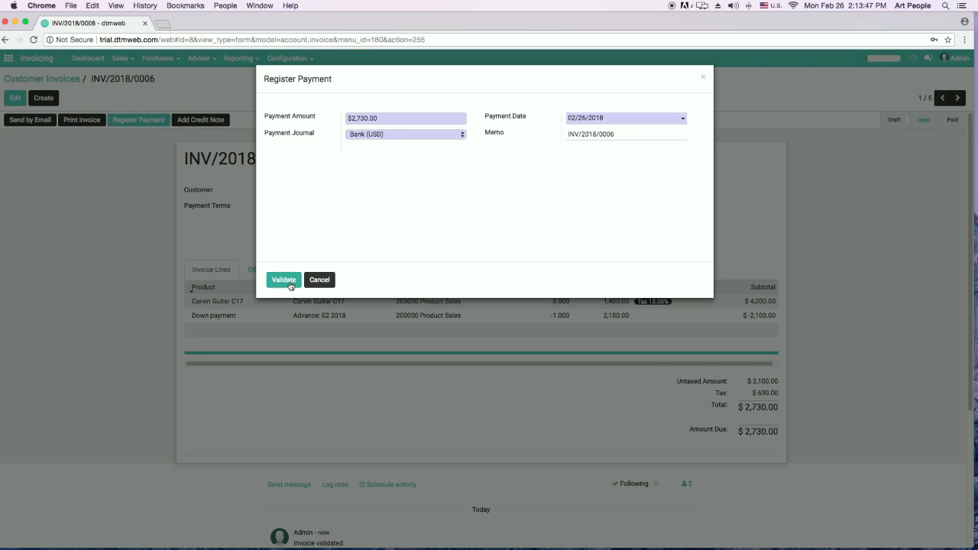
{"action": "left_click", "coordinate": [615, 134]}
{"action": "left_click", "coordinate": [373, 135]}
{"action": "left_click", "coordinate": [525, 193]}
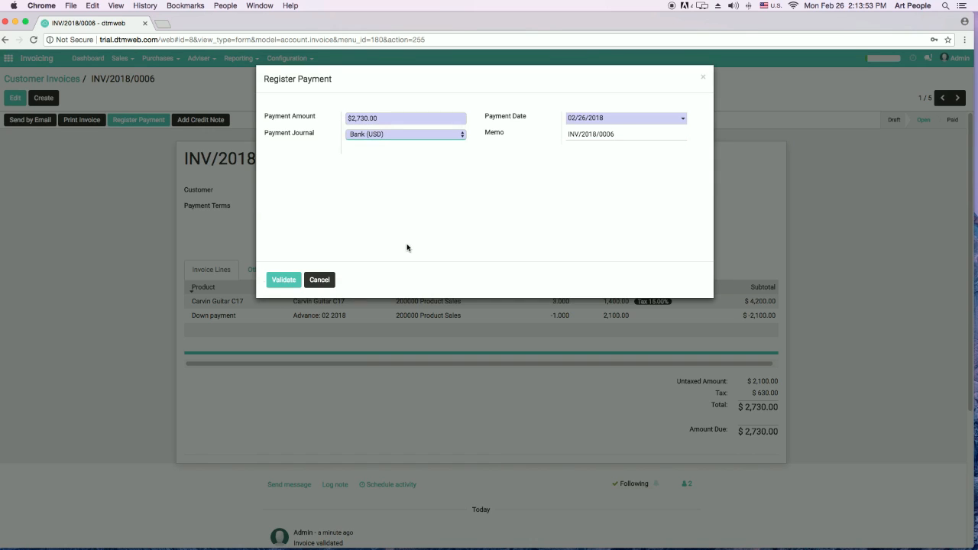
{"action": "left_click", "coordinate": [283, 280]}
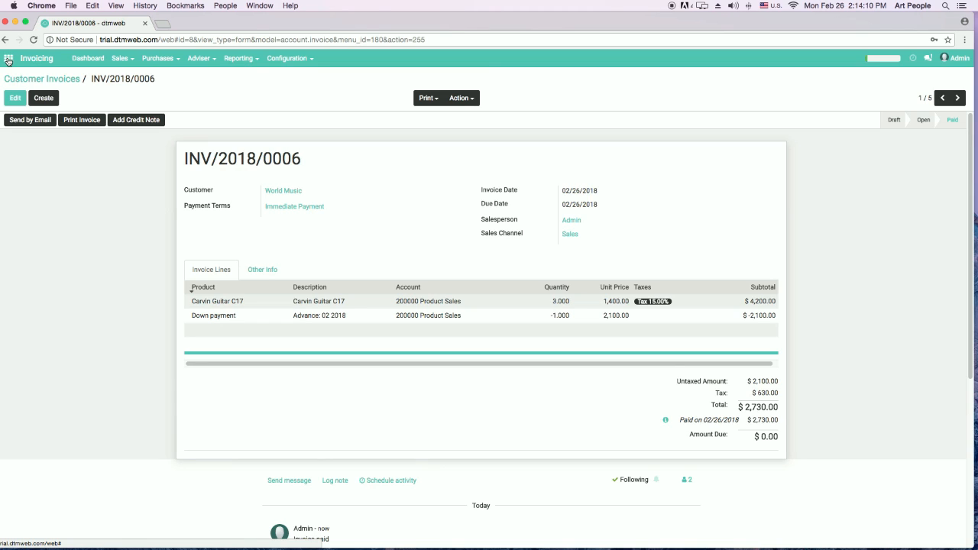
- Switch to the Inventory app and group the products by Internal Category to review the stock on hand
{"action": "left_click", "coordinate": [8, 59]}
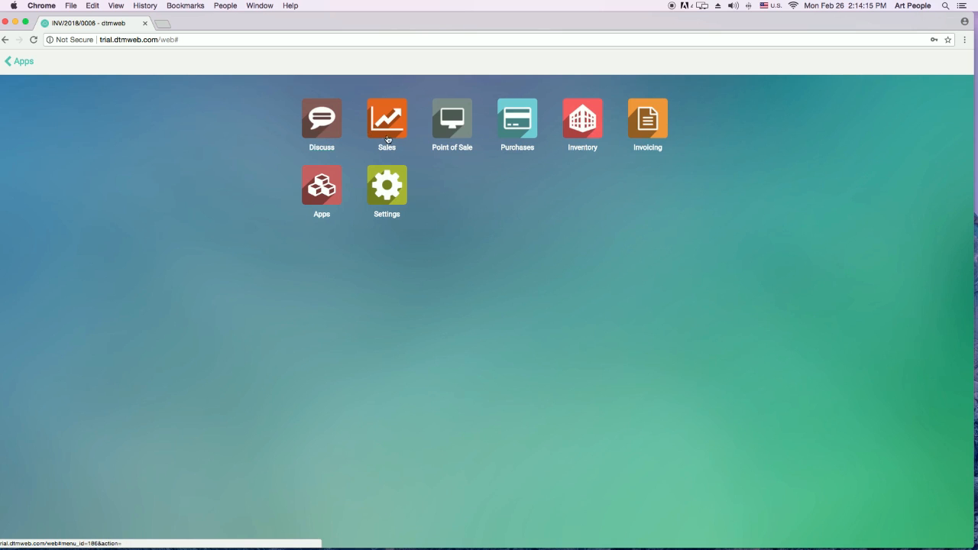
{"action": "left_click", "coordinate": [596, 133]}
{"action": "left_click", "coordinate": [193, 63]}
{"action": "left_click", "coordinate": [180, 78]}
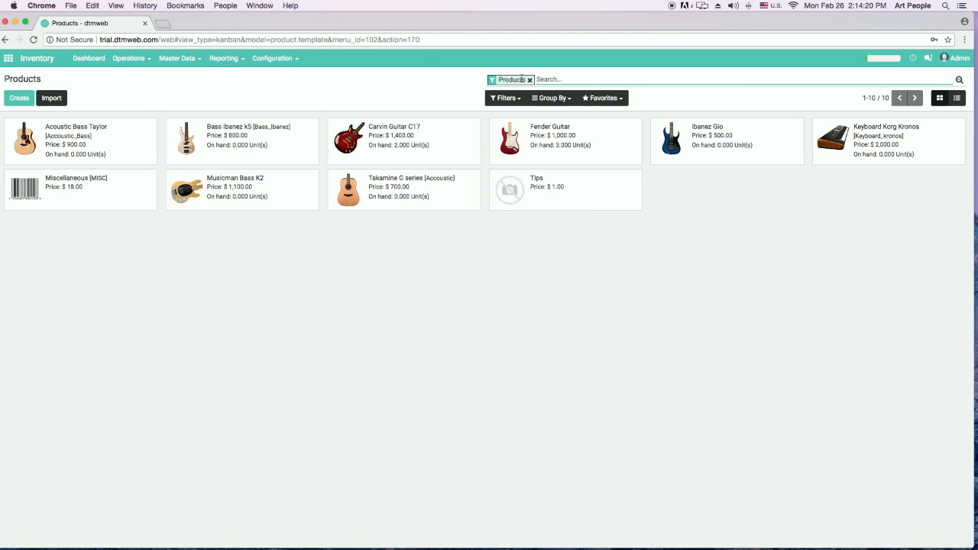
{"action": "left_click", "coordinate": [551, 98]}
{"action": "left_click", "coordinate": [561, 115]}
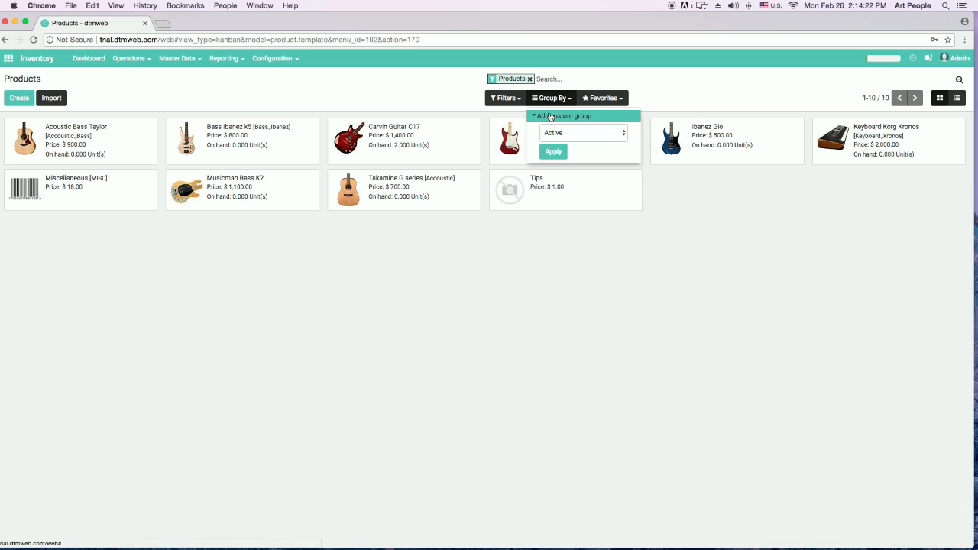
{"action": "left_click", "coordinate": [560, 133]}
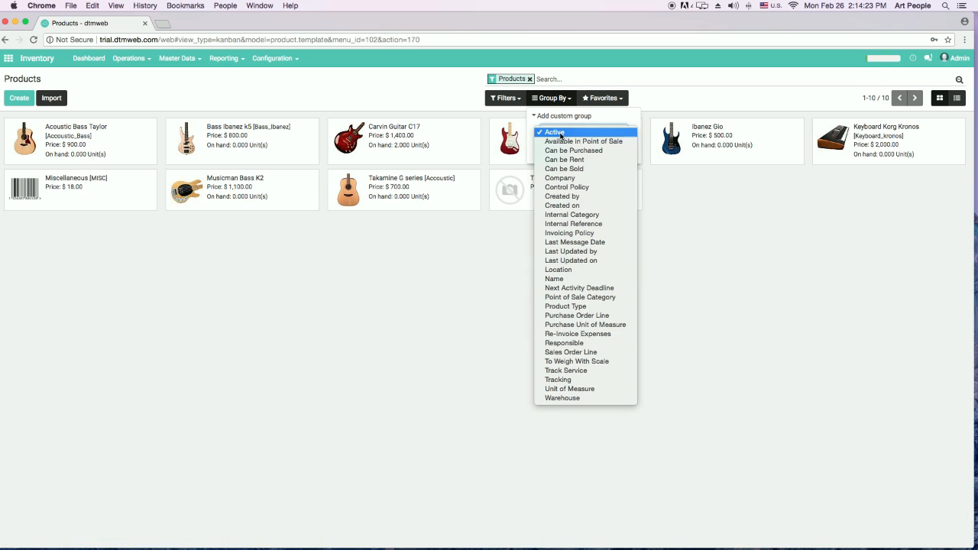
{"action": "left_click", "coordinate": [581, 217]}
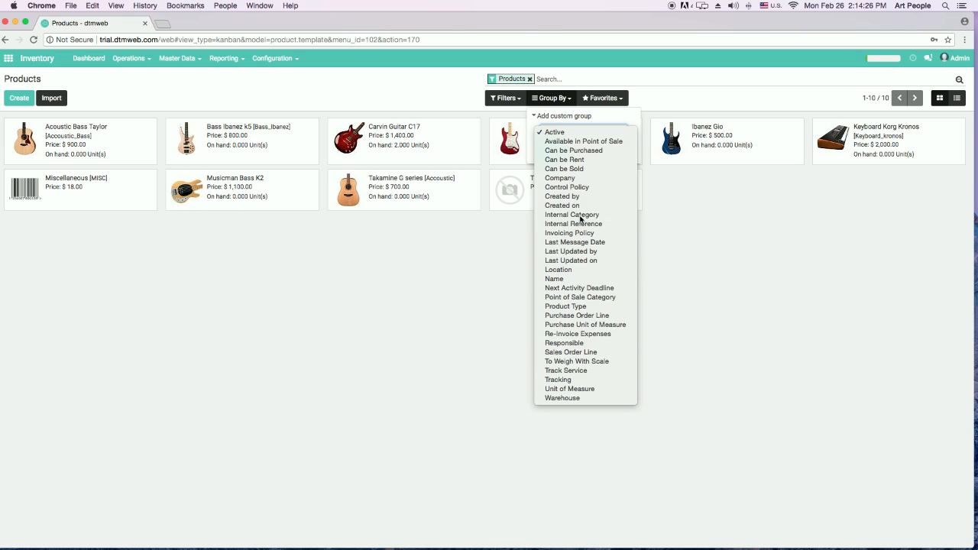
{"action": "left_click", "coordinate": [560, 160]}
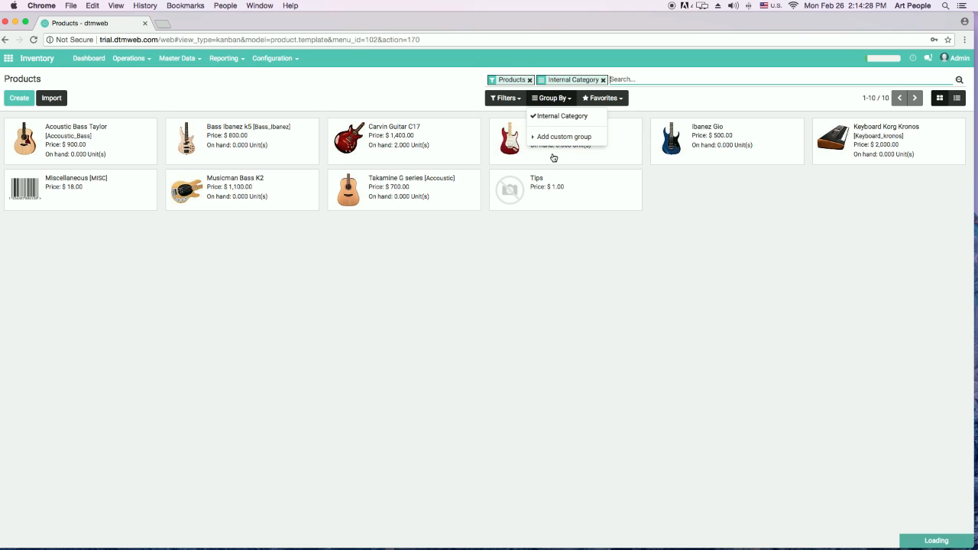
{"action": "left_click", "coordinate": [617, 345]}
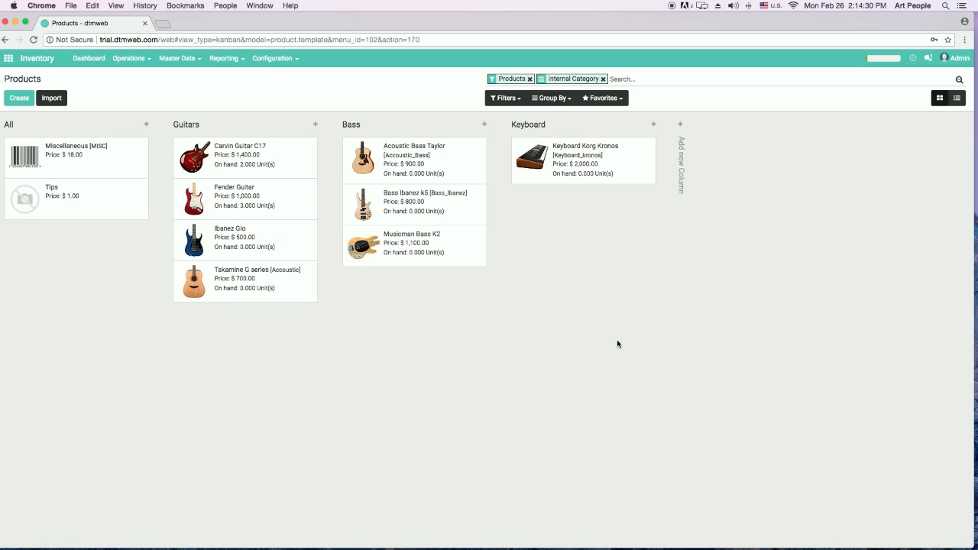